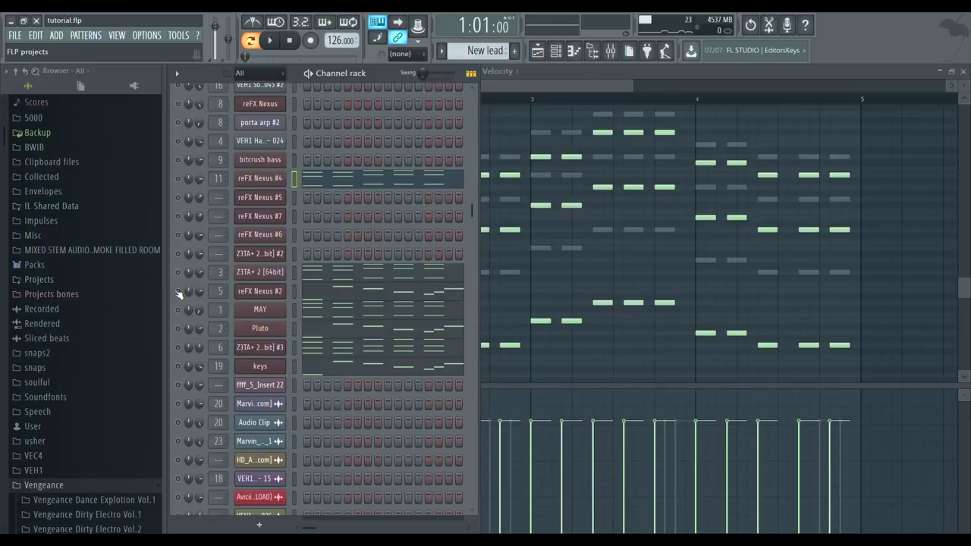
# - Play the New lead pattern with all layers and review the reFX Nexus #4 notes in the piano roll
pyautogui.click(272, 42)
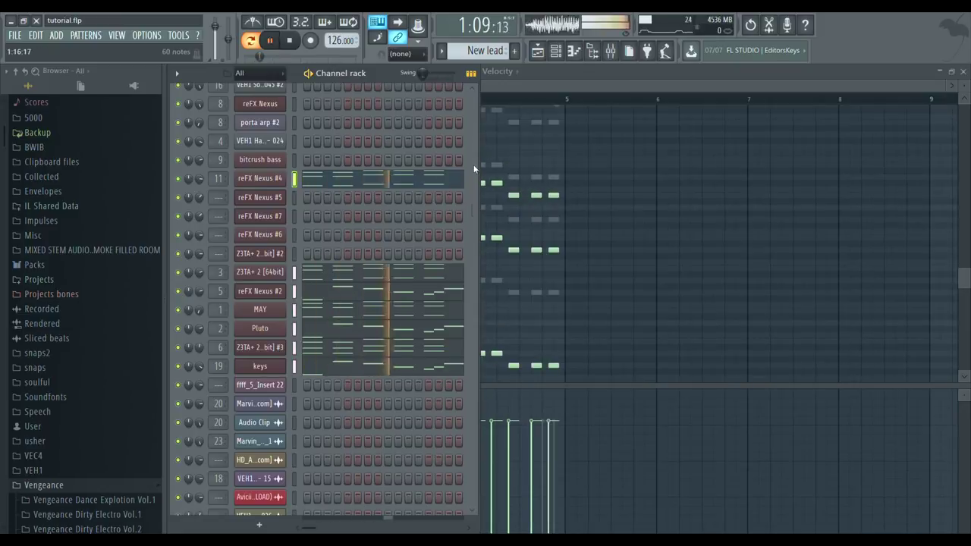
pyautogui.click(558, 87)
pyautogui.moveTo(966, 289); pyautogui.dragTo(959, 206)
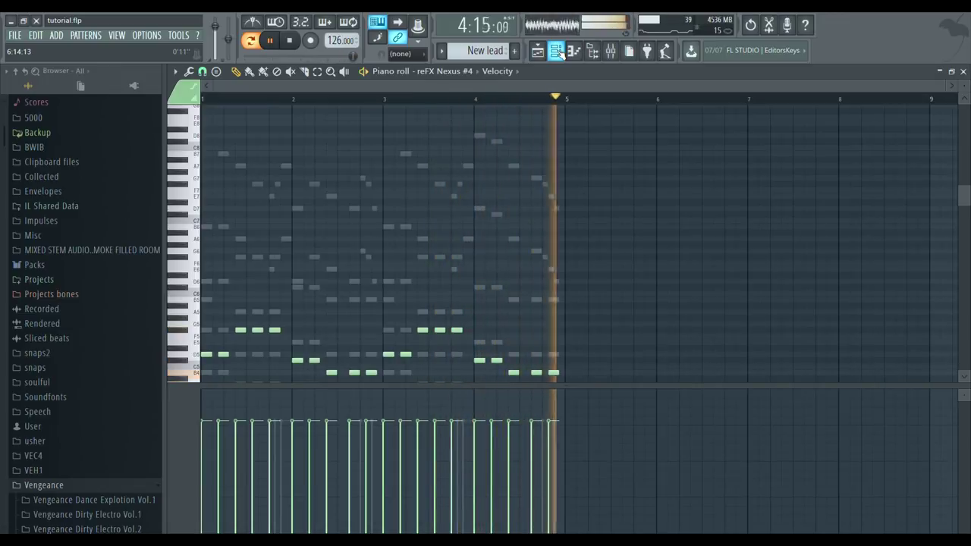
pyautogui.press('space')
pyautogui.press('F6')
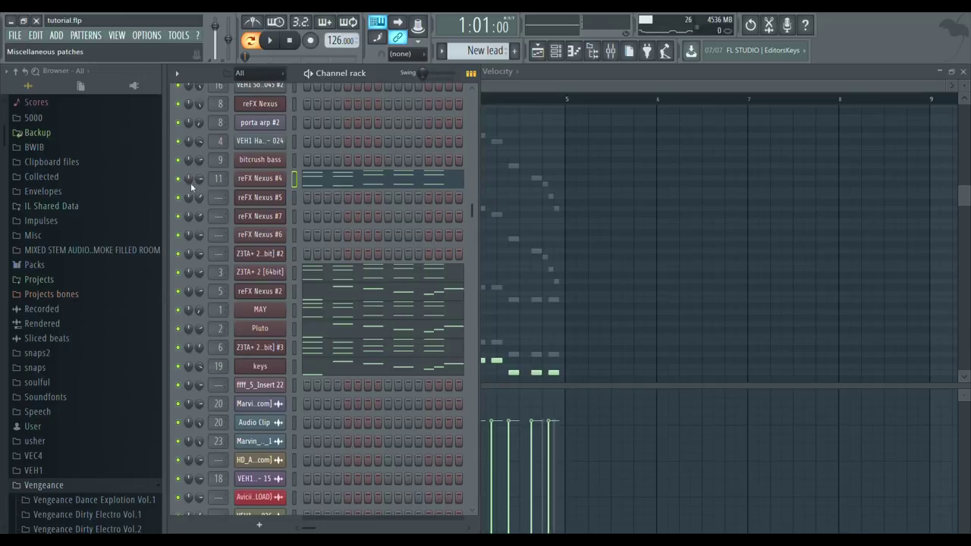
# - Play the reFX Nexus #4 layer solo and examine its chord notes in the piano roll
pyautogui.click(334, 183)
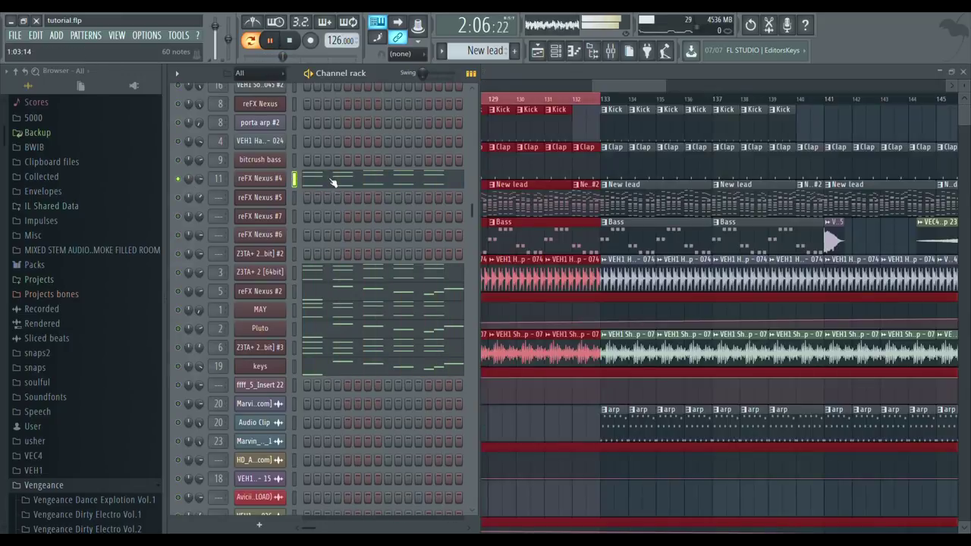
pyautogui.moveTo(965, 198); pyautogui.dragTo(961, 282)
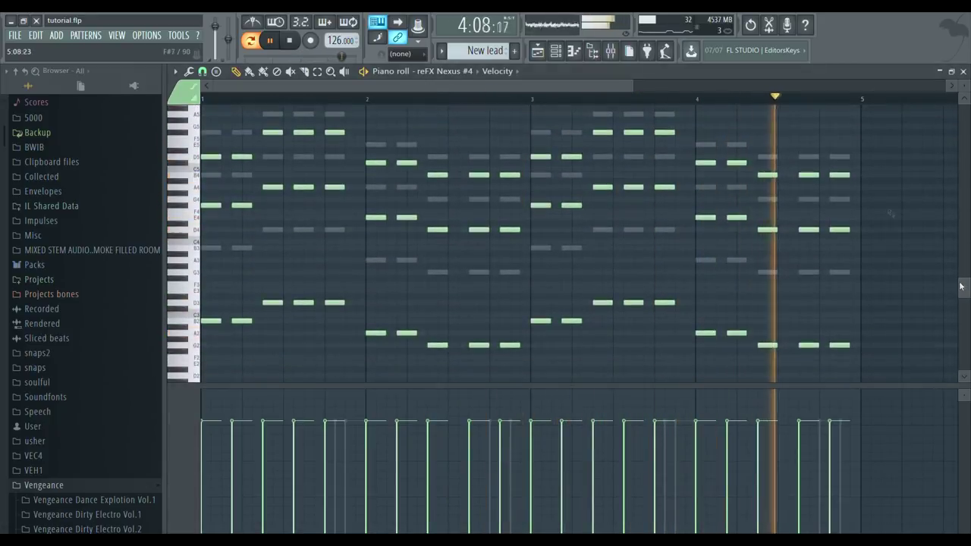
pyautogui.press('space')
pyautogui.click(555, 55)
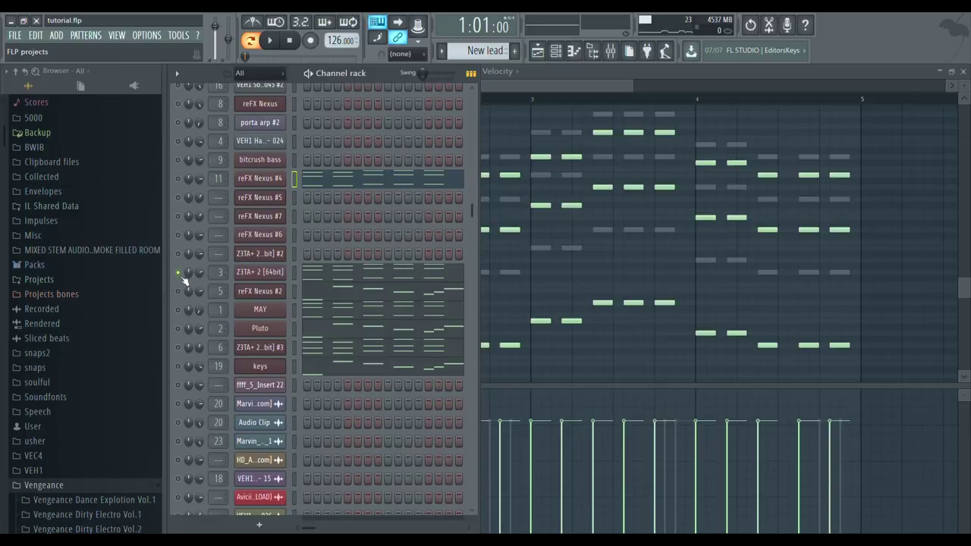
# - Play the reFX Nexus #2 layer solo, inspecting its plugin preset and its melody notes in the piano roll
pyautogui.click(257, 296)
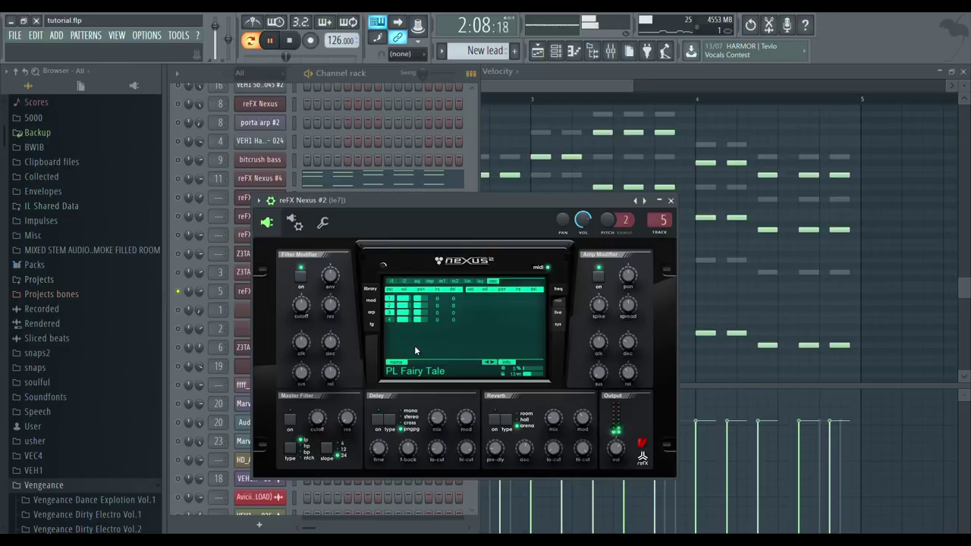
pyautogui.click(379, 79)
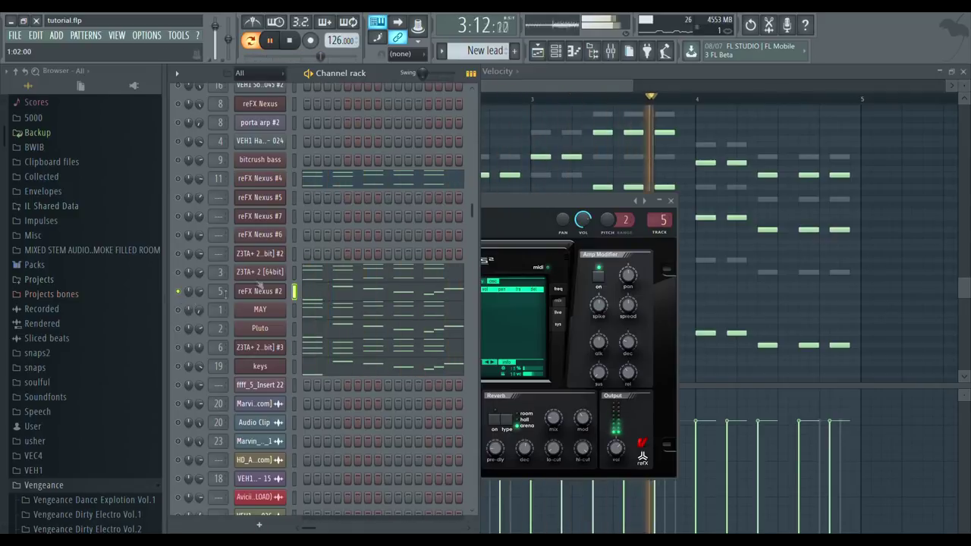
pyautogui.press('F7')
pyautogui.moveTo(965, 218); pyautogui.dragTo(965, 219)
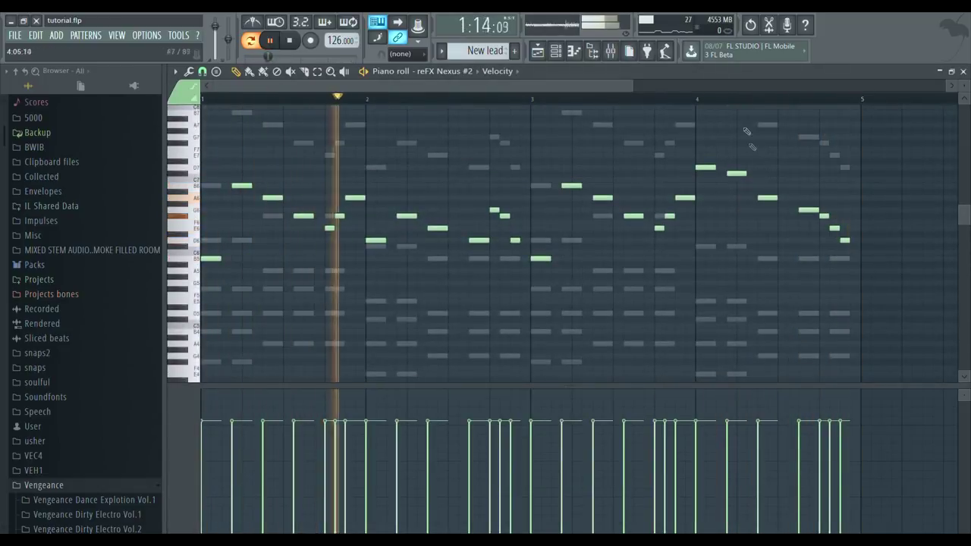
pyautogui.press('space')
pyautogui.press('F6')
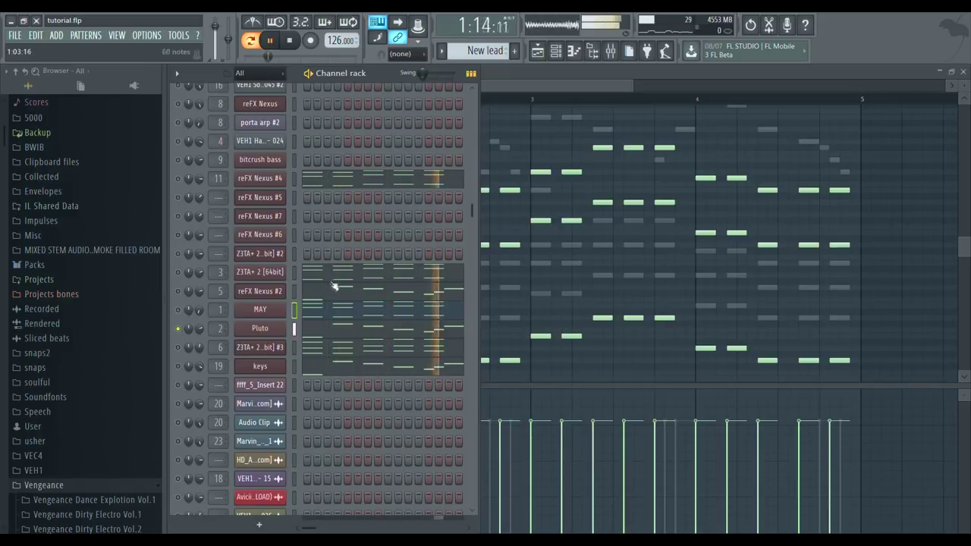
# - Examine the MAY channel's chord notes in the piano roll during playback
pyautogui.click(559, 84)
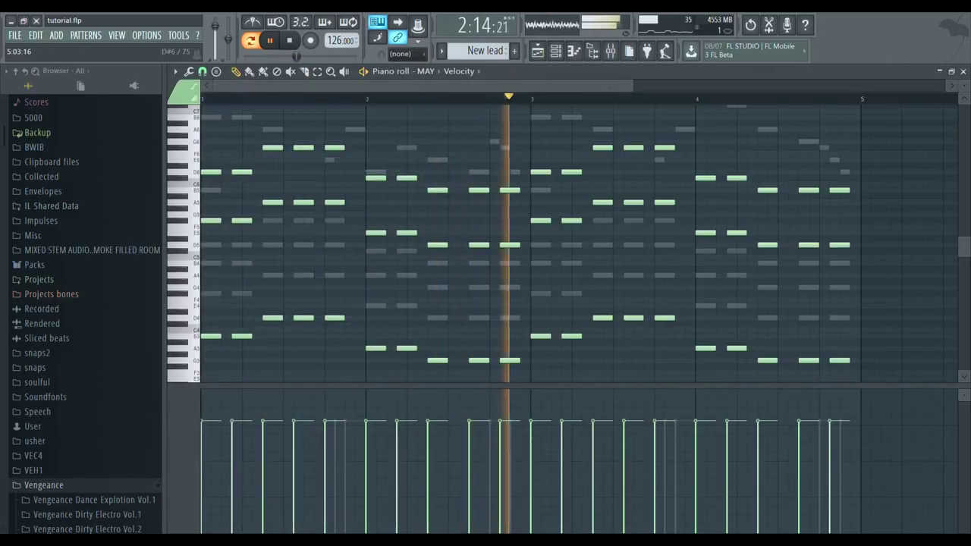
pyautogui.scroll(3, 967, 263)
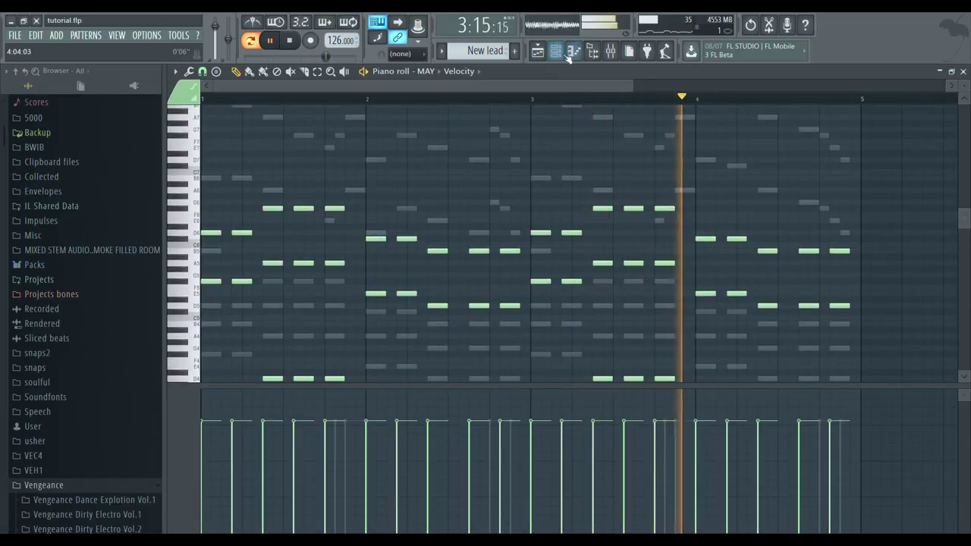
pyautogui.click(556, 52)
# - Examine the Pluto channel's melody notes in the piano roll during playback
pyautogui.click(335, 328)
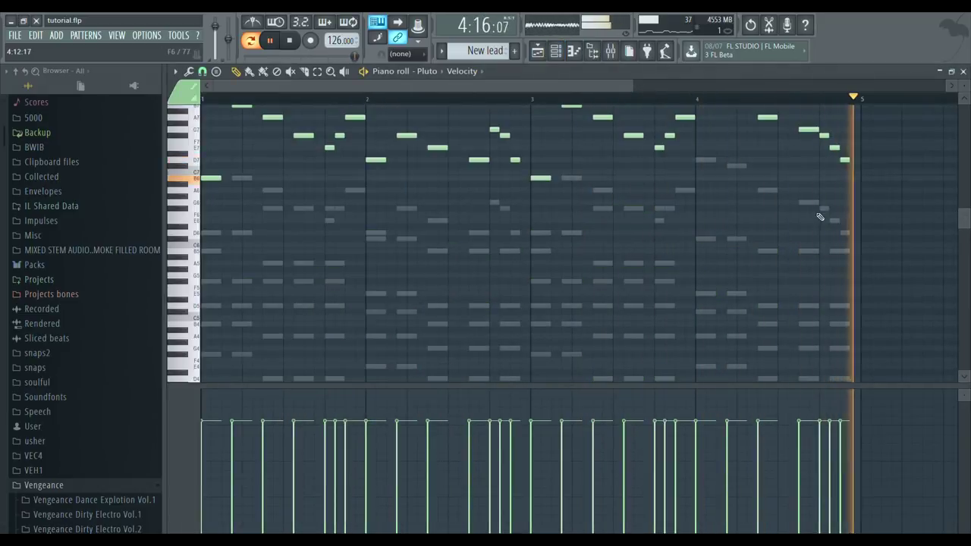
pyautogui.scroll(3, 968, 222)
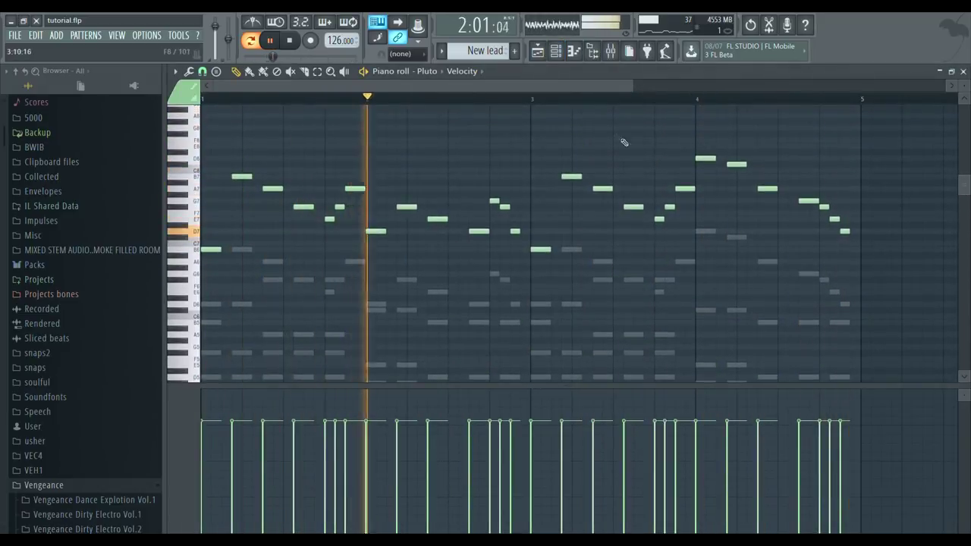
pyautogui.click(566, 55)
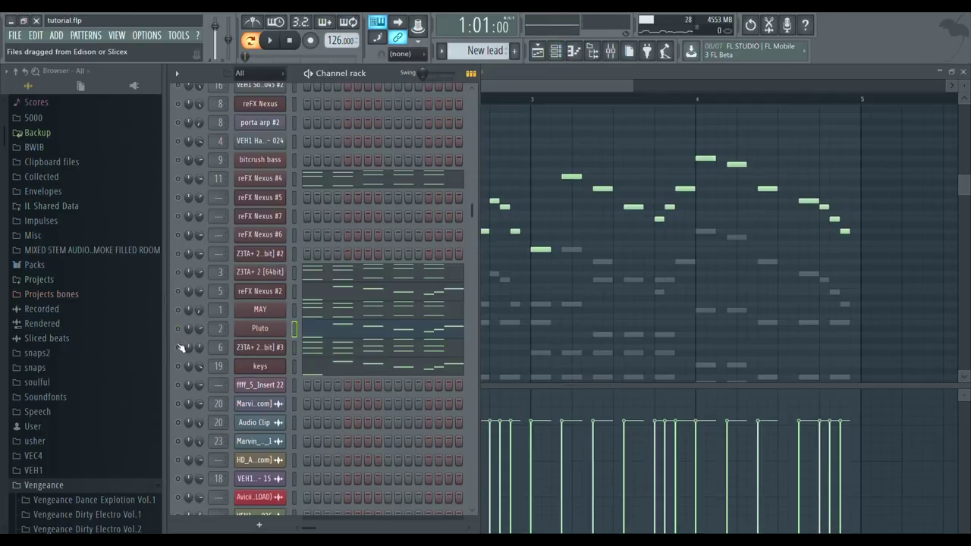
# - Play the Z3TA+ 2 [64bit] #3 channel and examine its chord notes in the piano roll
pyautogui.click(308, 349)
pyautogui.press('space')
pyautogui.scroll(-5, 954, 194)
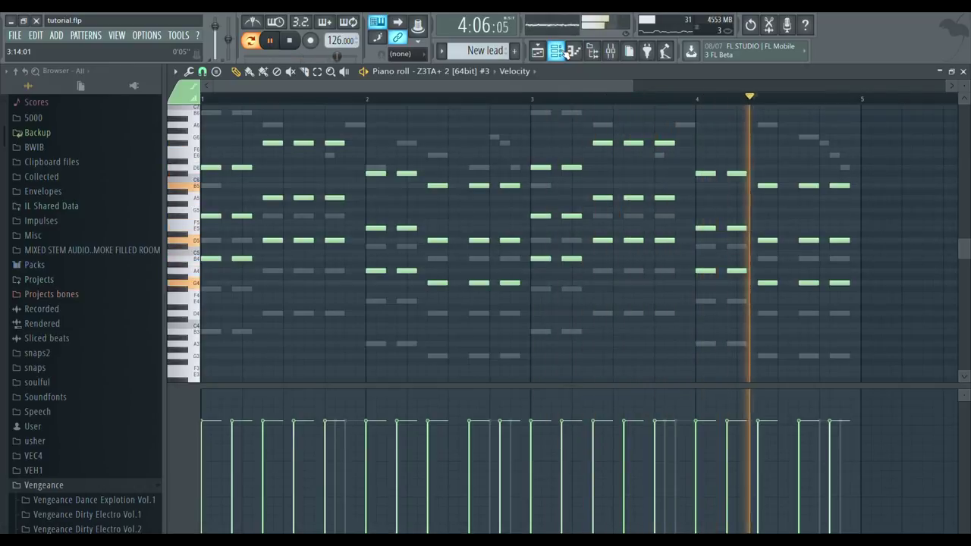
pyautogui.press('space')
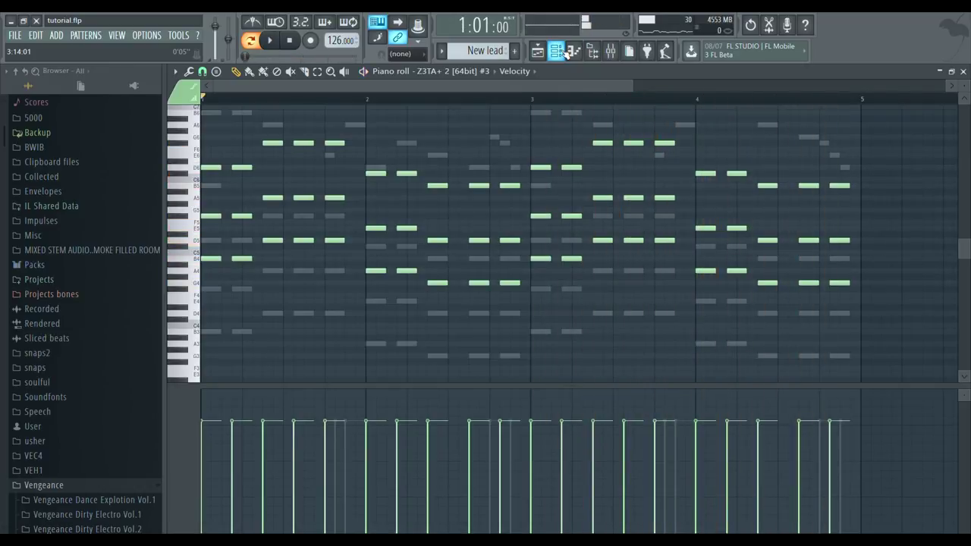
pyautogui.click(562, 50)
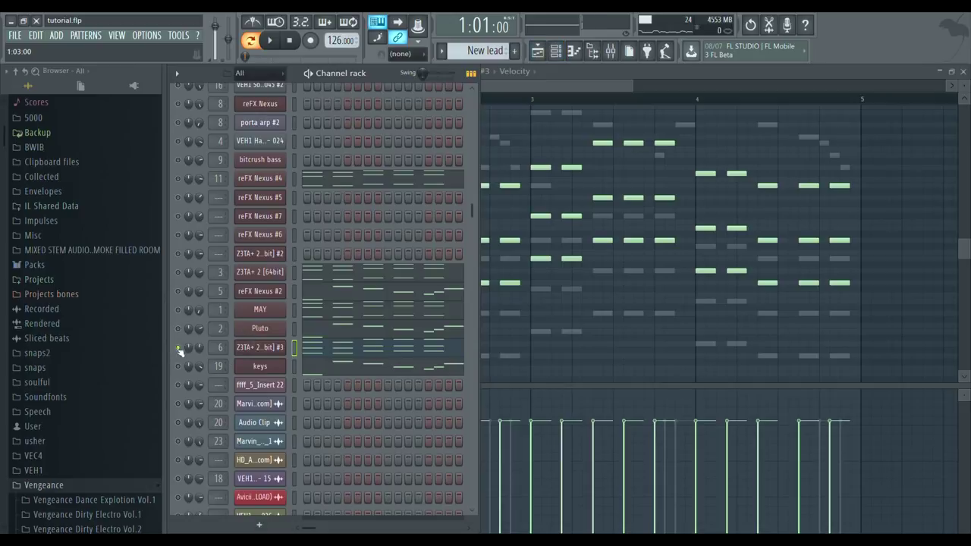
# - Play the keys channel solo and examine its melody notes in the piano roll
pyautogui.click(327, 367)
pyautogui.press('space')
pyautogui.moveTo(963, 254); pyautogui.dragTo(952, 213)
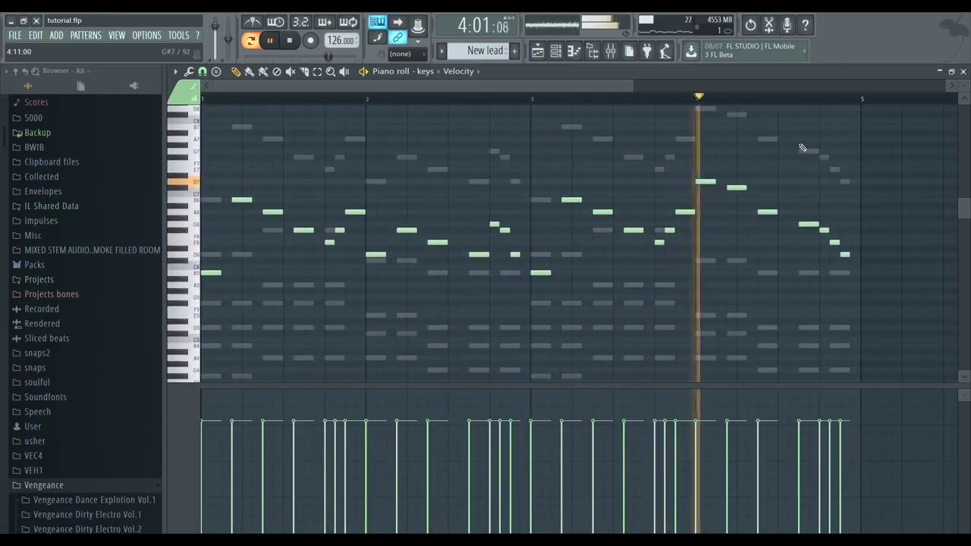
pyautogui.click(556, 52)
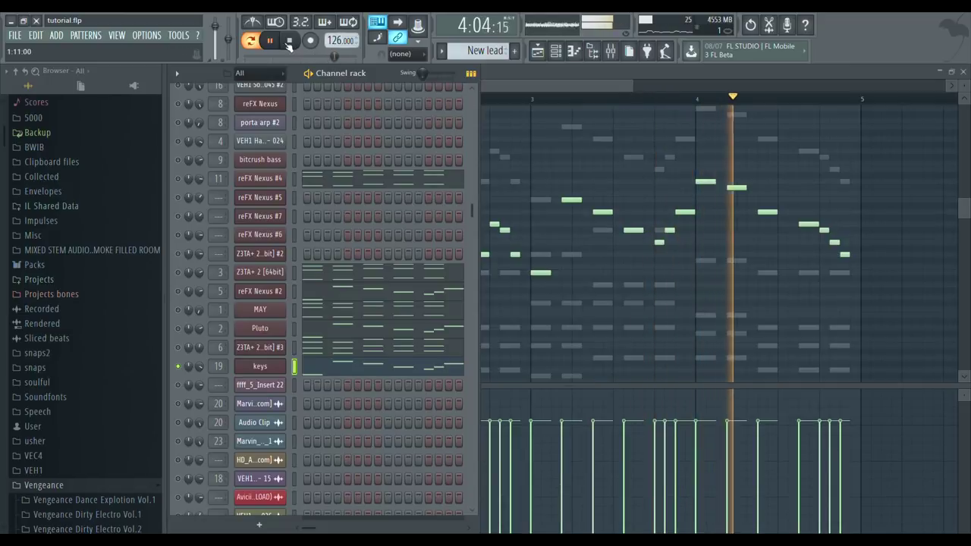
pyautogui.click(291, 43)
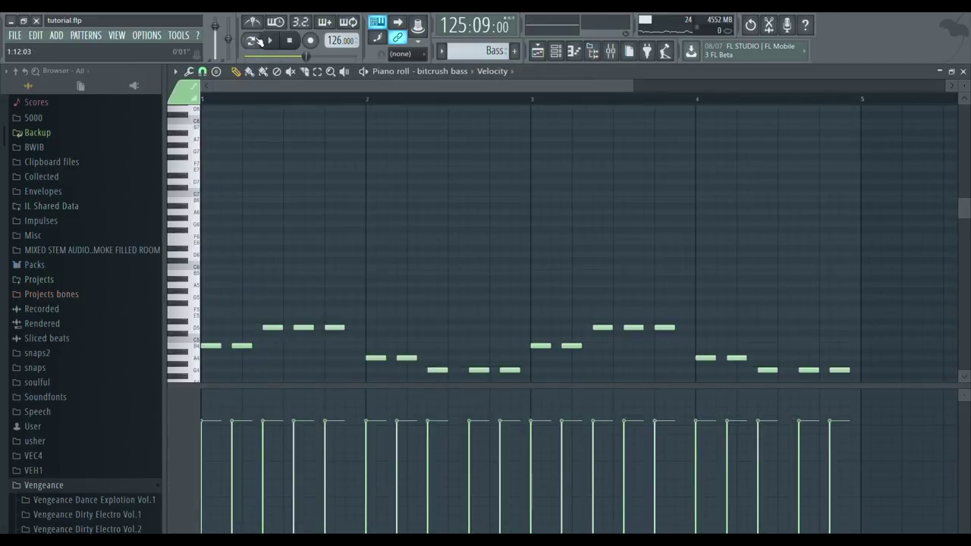
# - Play the Bass pattern and inspect the bitcrush bass channel's Z3TA+2 plugin settings and piano roll notes
pyautogui.click(271, 41)
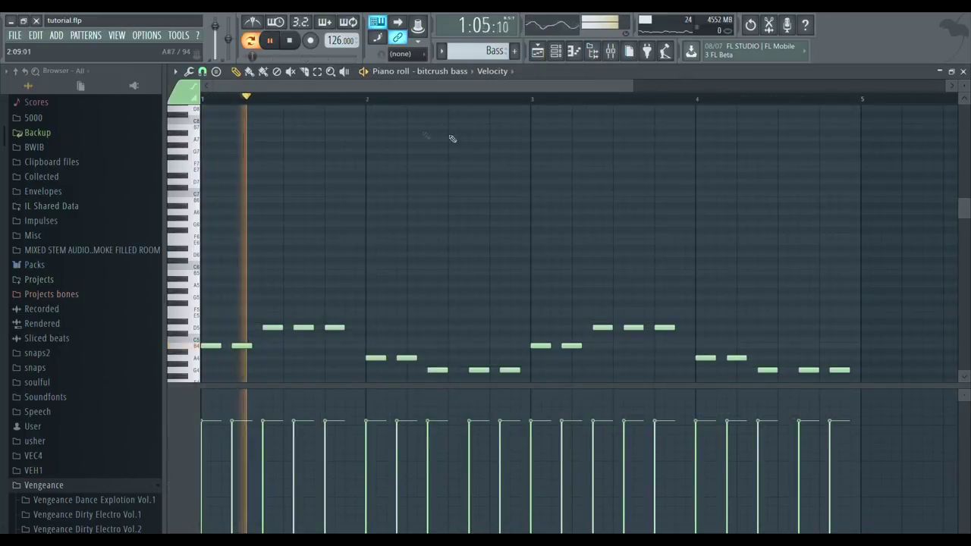
pyautogui.click(559, 52)
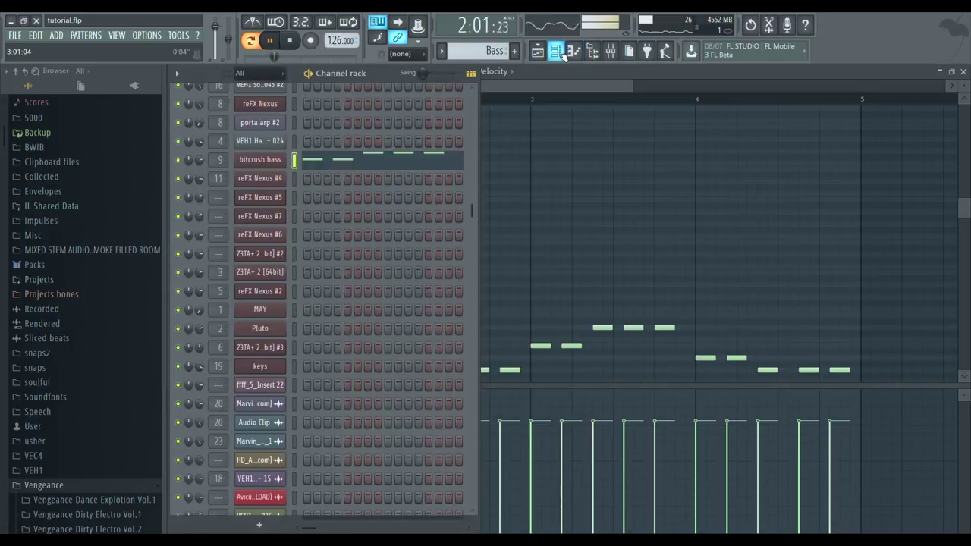
pyautogui.click(261, 160)
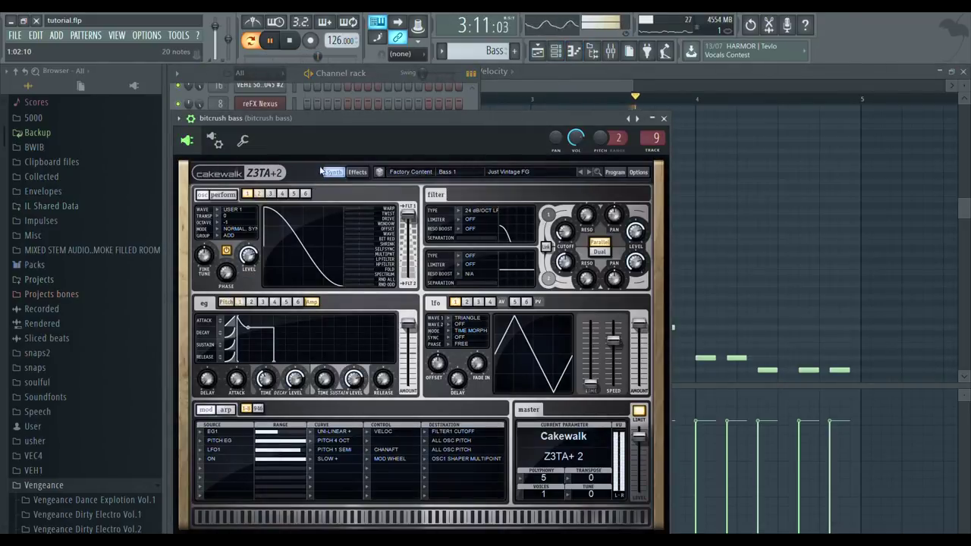
pyautogui.click(381, 73)
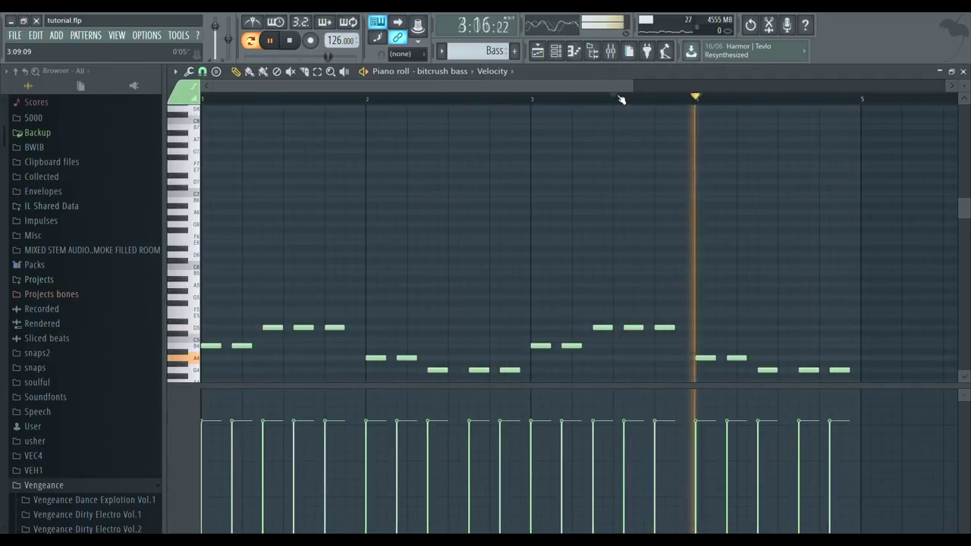
pyautogui.moveTo(962, 206); pyautogui.dragTo(961, 252)
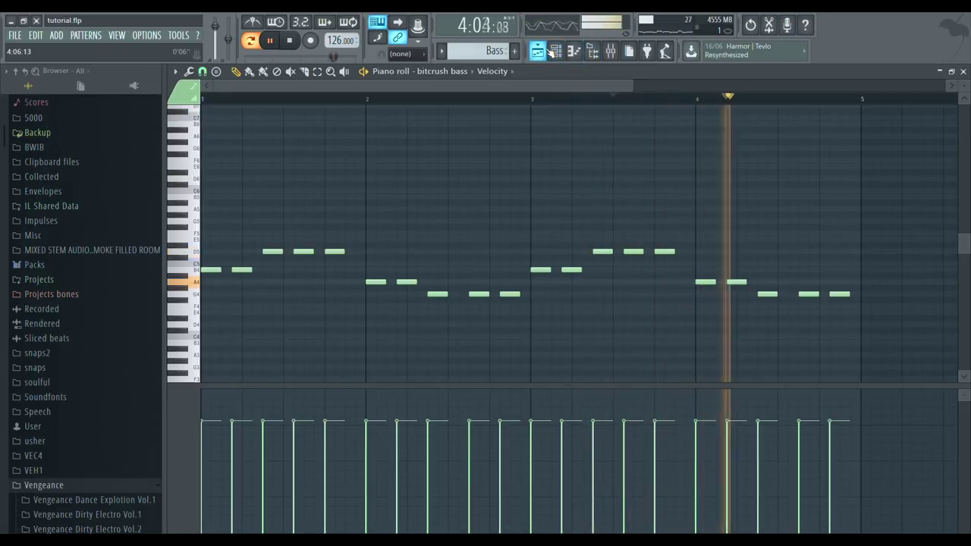
pyautogui.press('space')
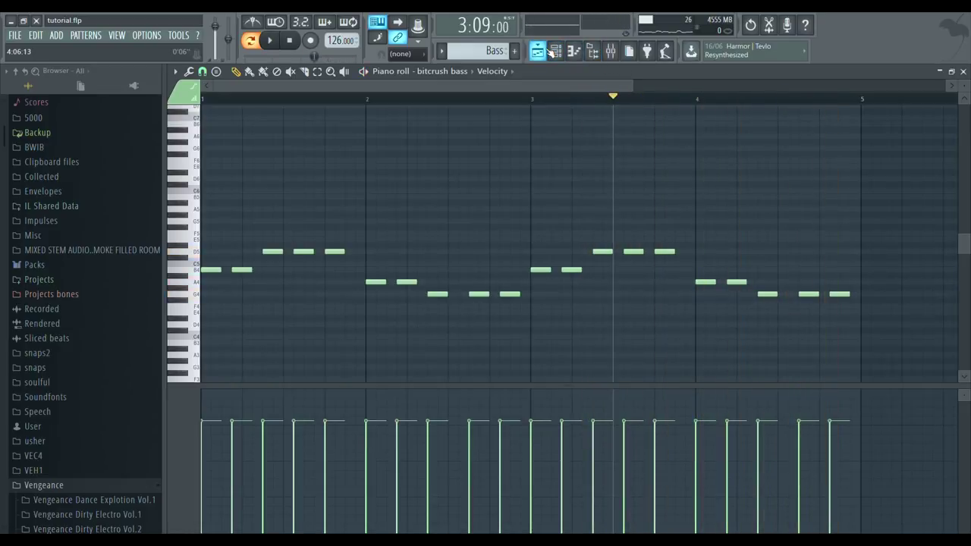
pyautogui.click(551, 50)
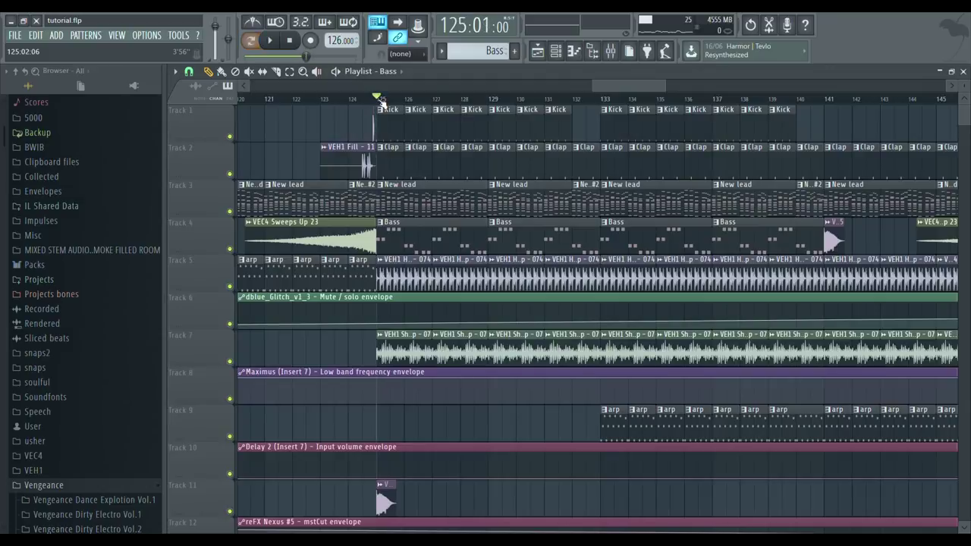
# - Solo Track 7 in the playlist and audition the VEH1 Shaker Loop - 07 clip while checking its sample settings
pyautogui.rightClick(230, 362)
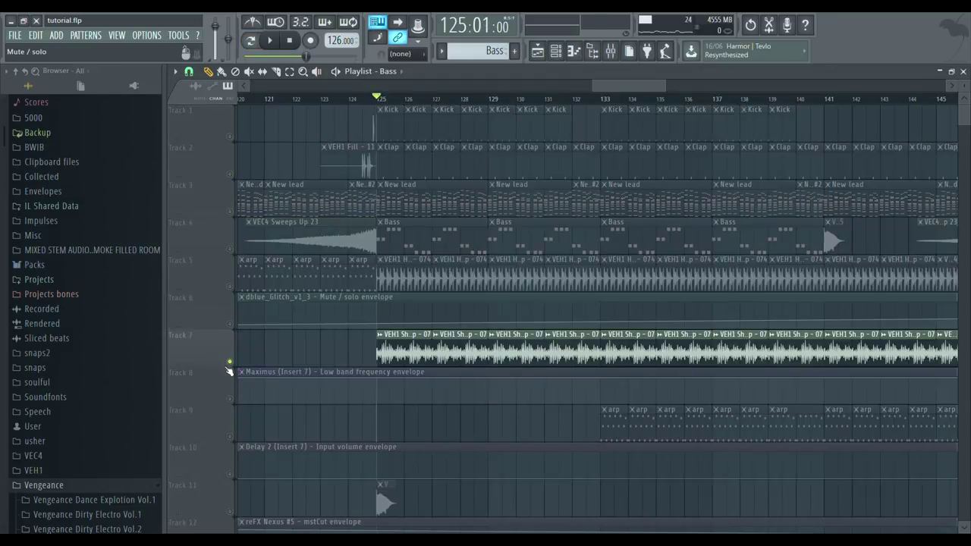
pyautogui.doubleClick(404, 355)
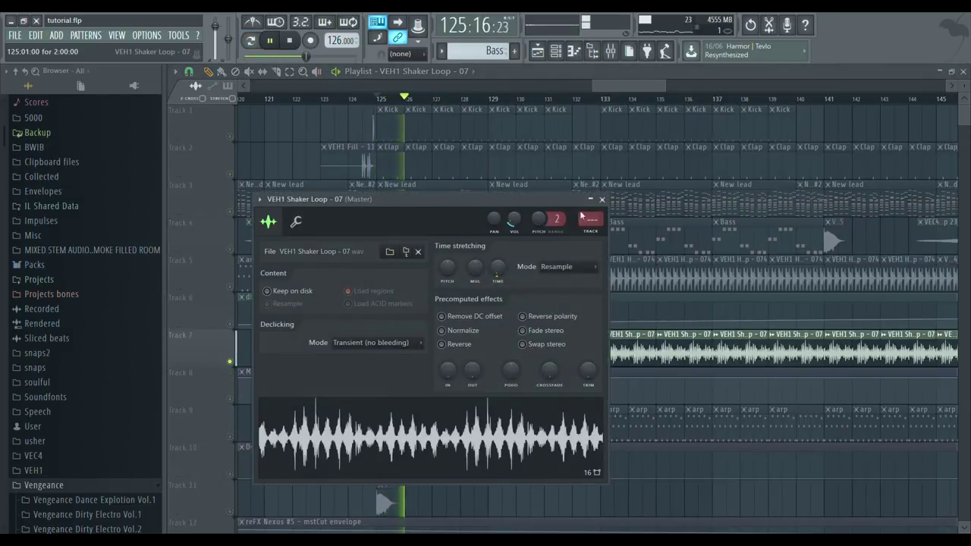
pyautogui.click(602, 200)
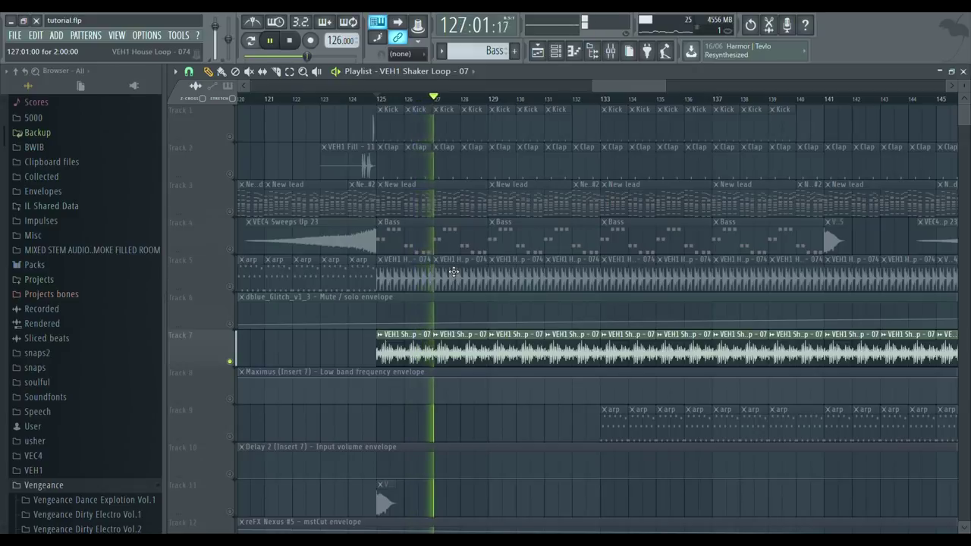
pyautogui.click(230, 363)
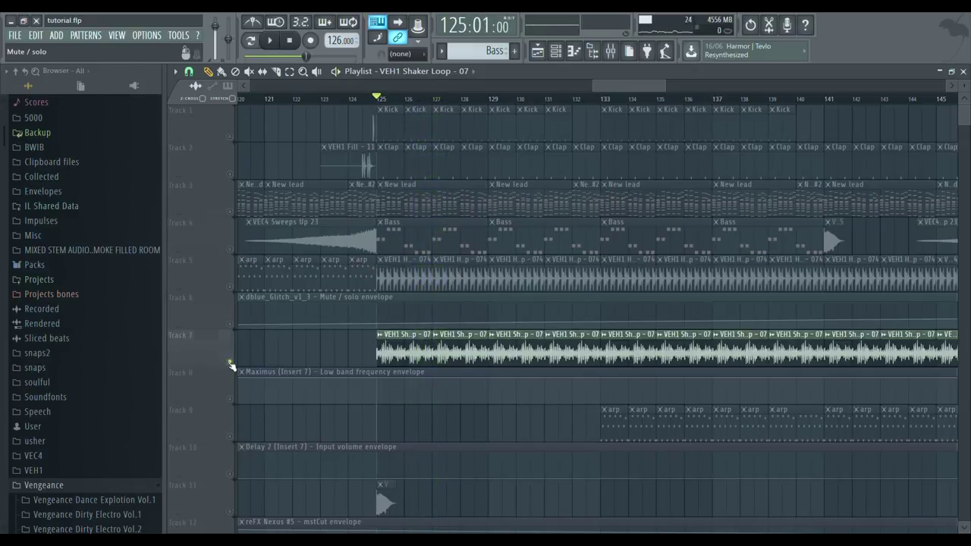
# - Solo Track 5 in the playlist and audition the VEH1 House Loop - 074 clip while checking its sample settings
pyautogui.rightClick(234, 287)
pyautogui.doubleClick(427, 282)
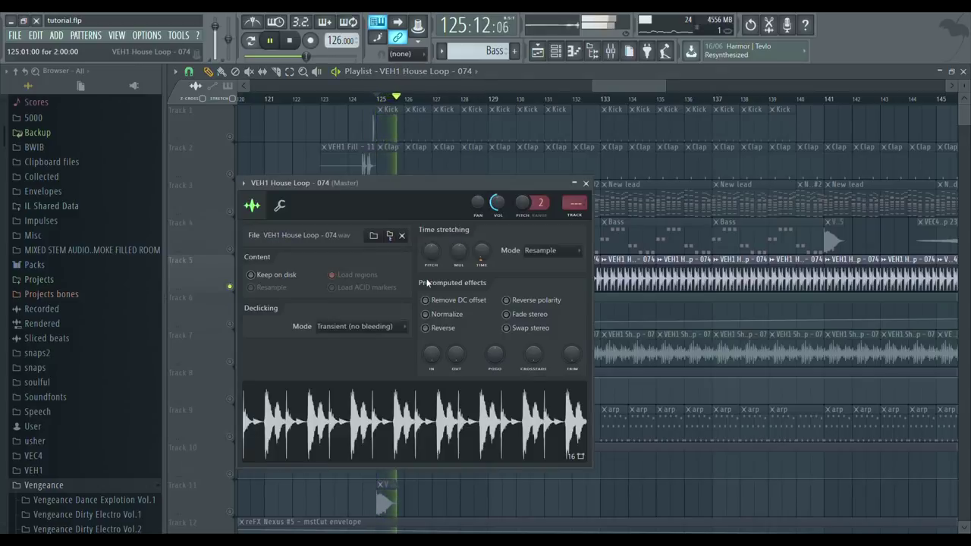
pyautogui.press('Escape')
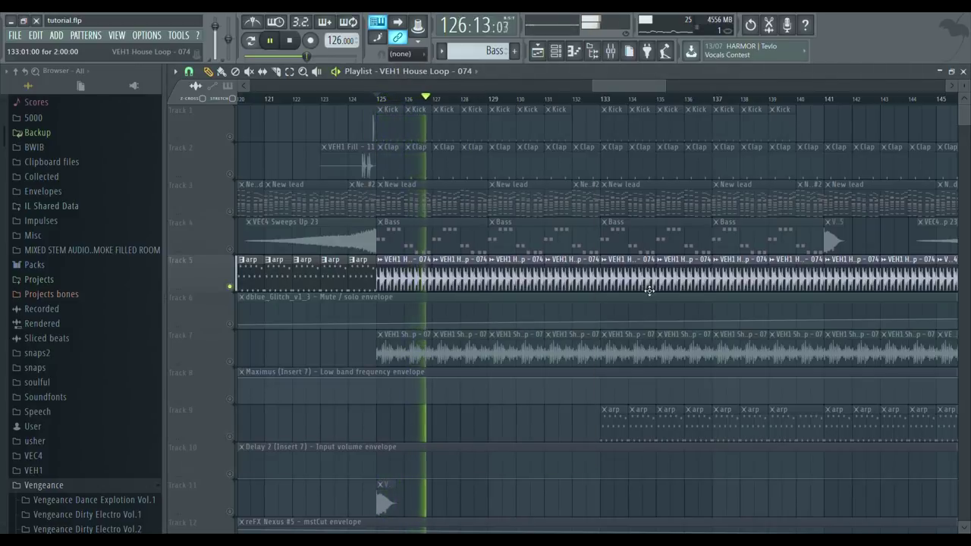
pyautogui.click(230, 287)
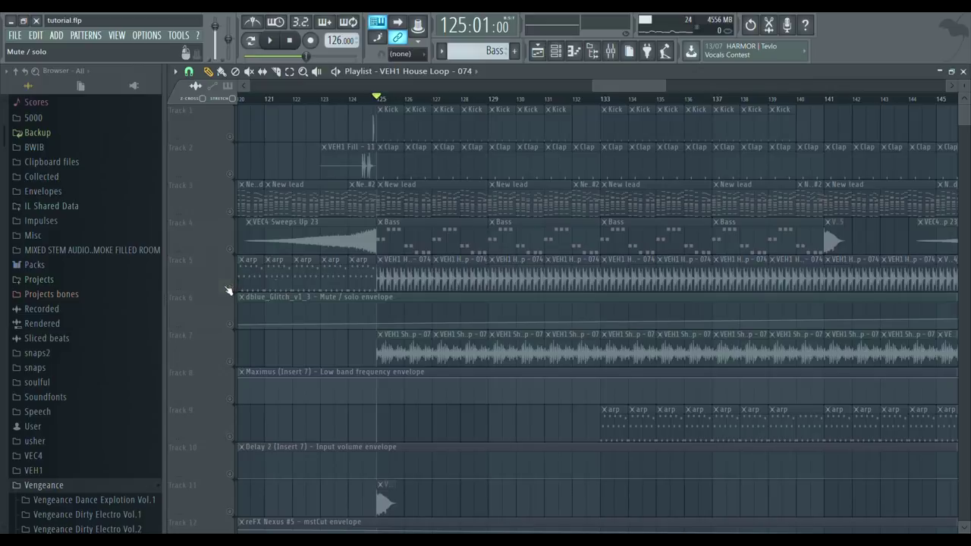
# - Solo Track 16 in the playlist, audition the arp pattern and examine its reFX Nexus notes in the piano roll
pyautogui.scroll(-8, 941, 173)
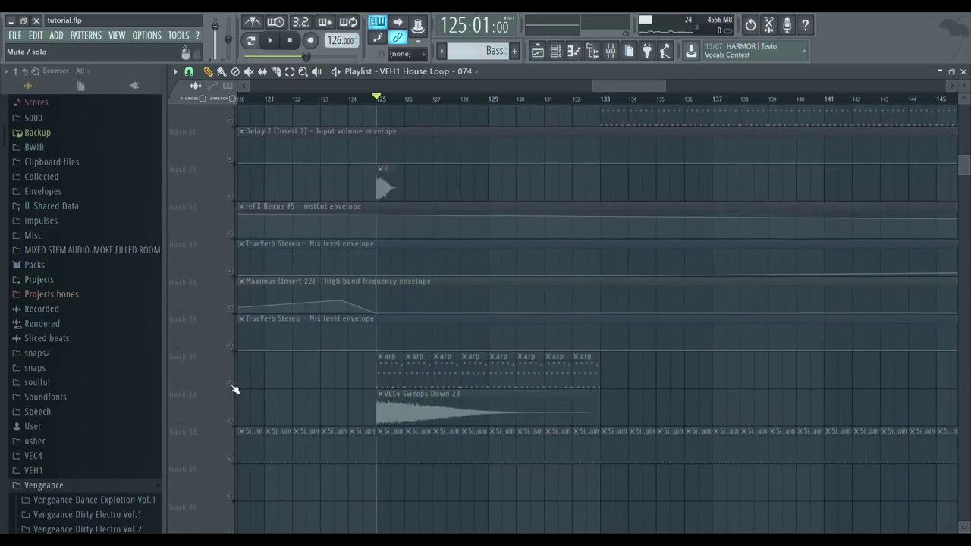
pyautogui.click(233, 385)
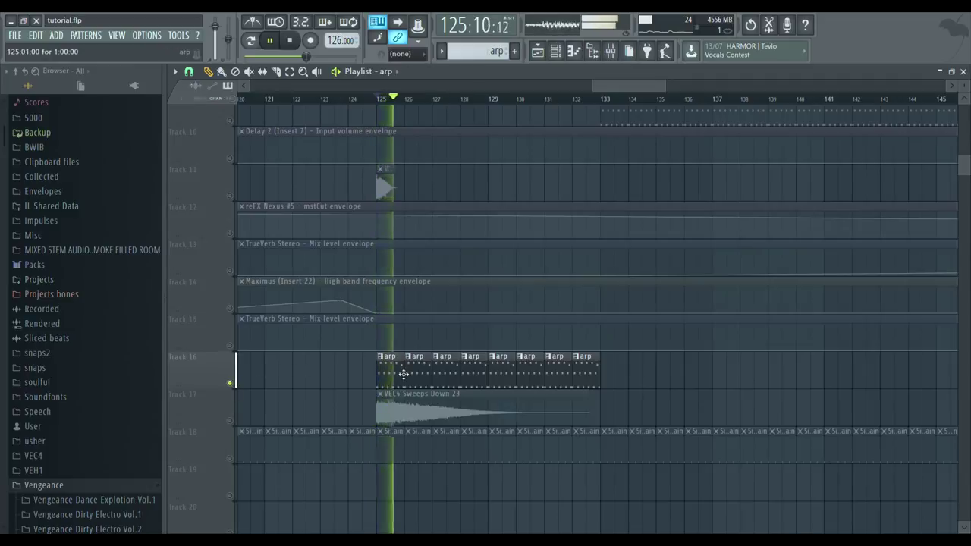
pyautogui.doubleClick(402, 372)
pyautogui.moveTo(968, 259); pyautogui.dragTo(965, 218)
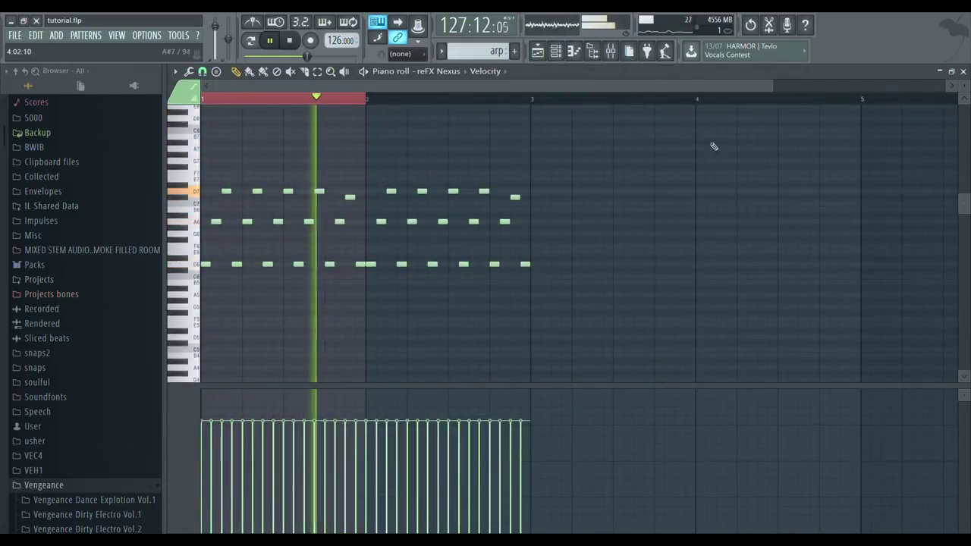
pyautogui.press('space')
pyautogui.click(540, 52)
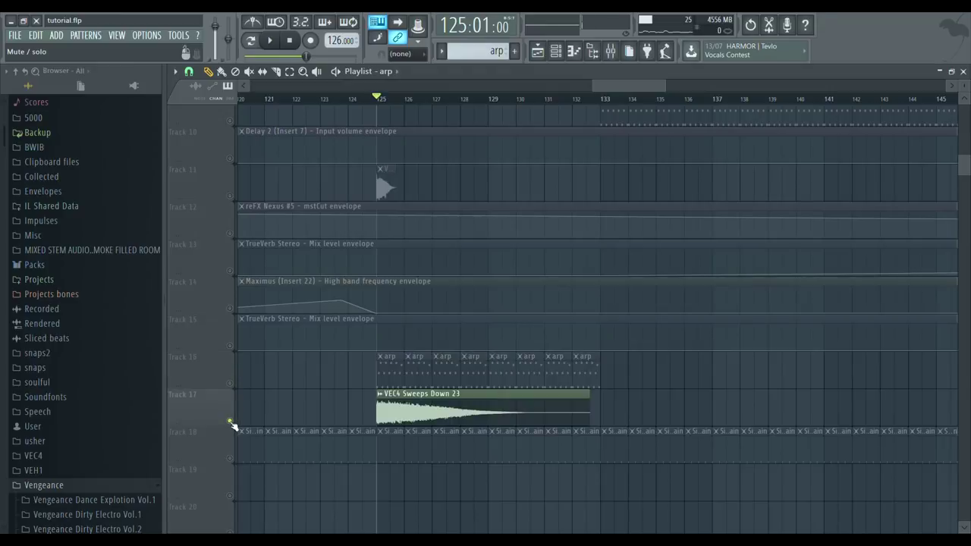
# - Audition the VEC4 Sweeps Down 23 clip on Track 17 and the short clip on Track 11, each in solo
pyautogui.press('space')
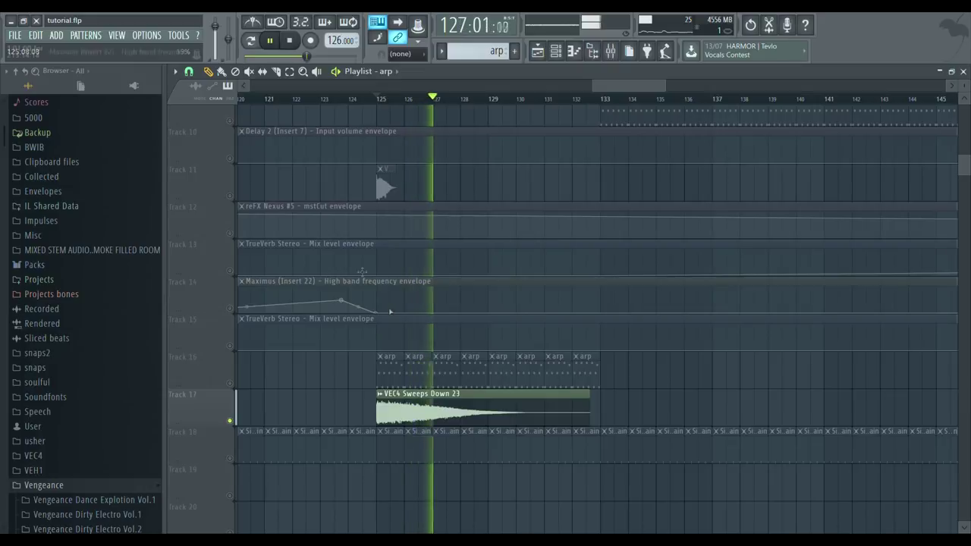
pyautogui.press('space')
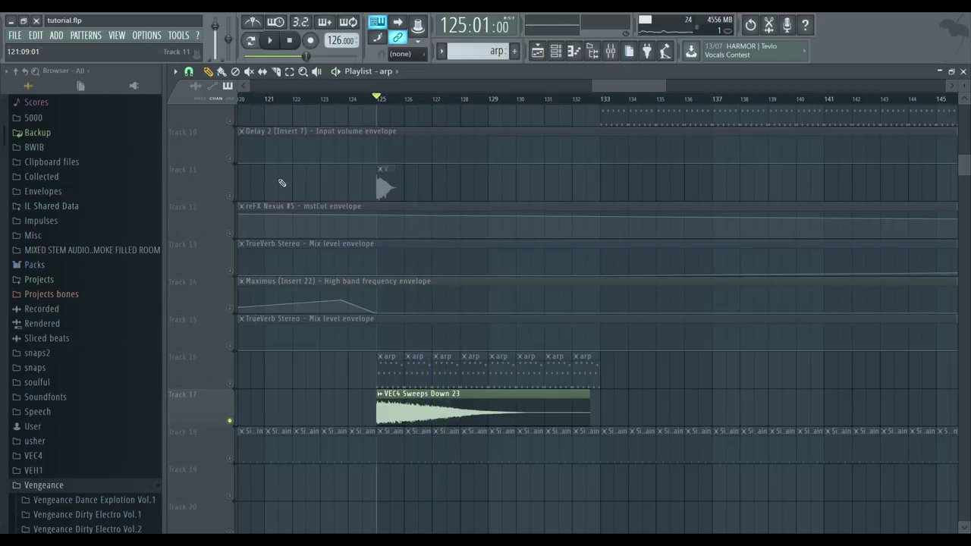
pyautogui.click(231, 422)
pyautogui.press('space')
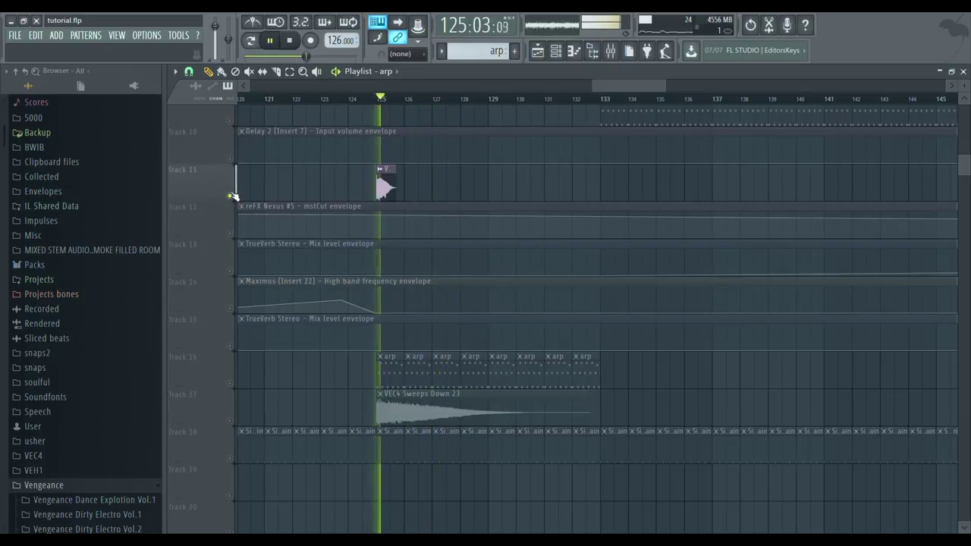
pyautogui.click(231, 197)
pyautogui.press('space')
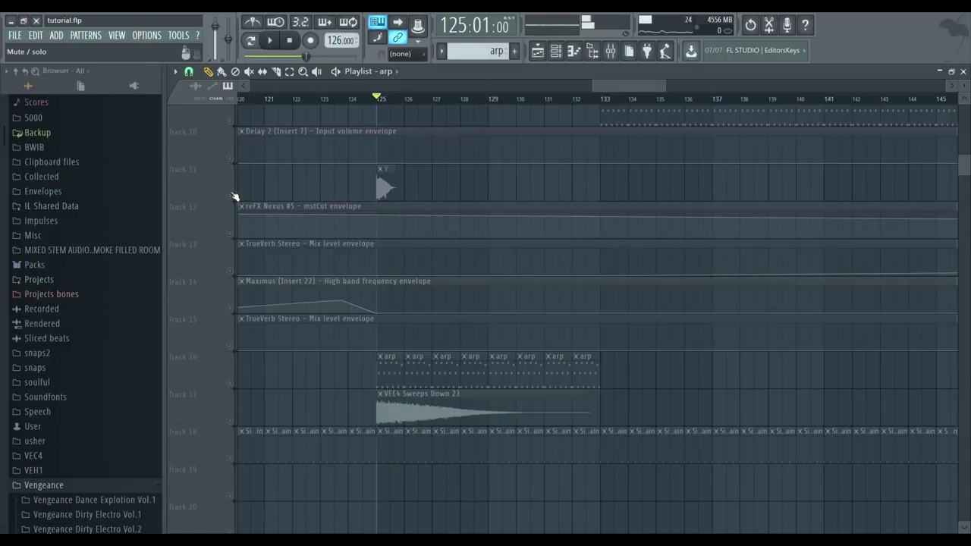
# - Turn all playlist tracks back on
pyautogui.rightClick(231, 459)
pyautogui.rightClick(231, 459)
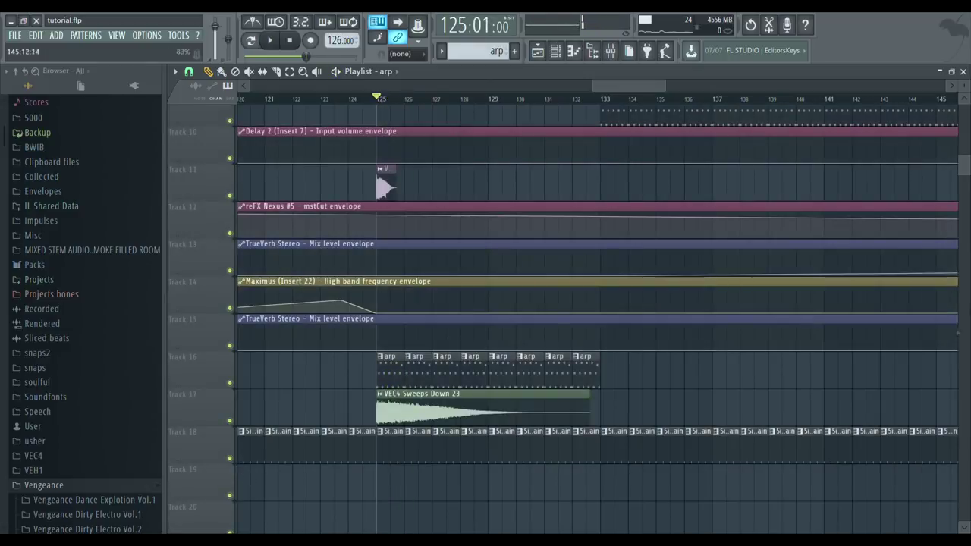
pyautogui.scroll(5, 966, 100)
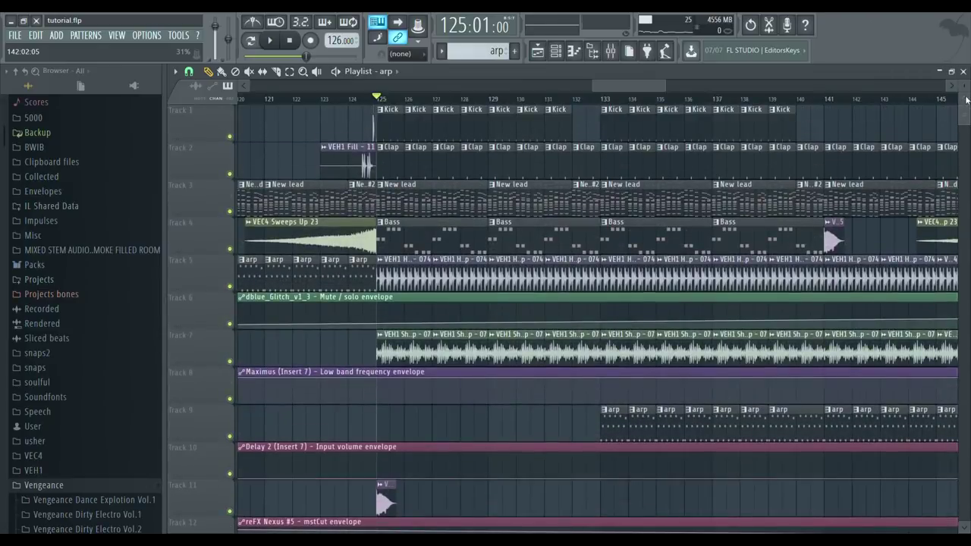
# - Mute Tracks 1, 2, 4 and 18 and play from bar 125, switching Track 18 back on during playback to compare
pyautogui.click(231, 136)
pyautogui.click(230, 174)
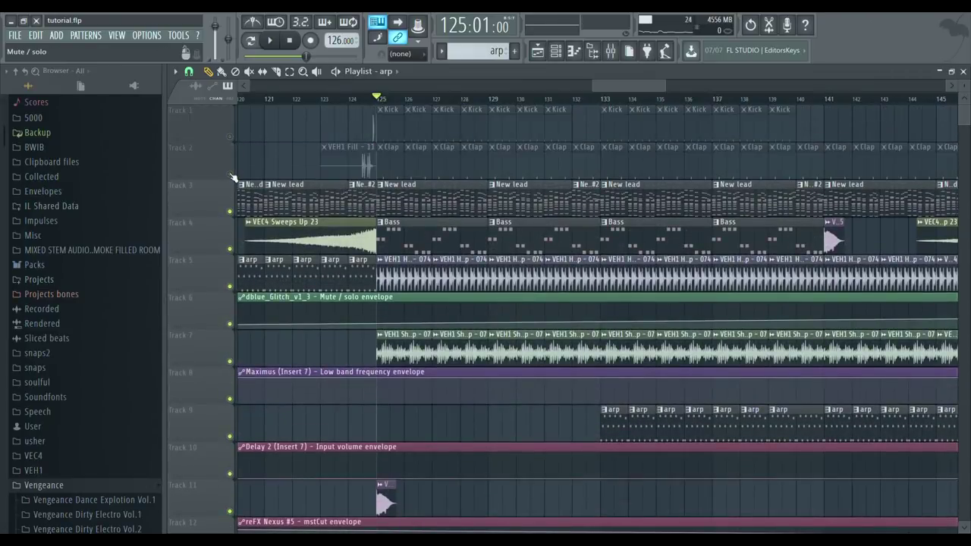
pyautogui.click(231, 250)
pyautogui.scroll(-7, 961, 189)
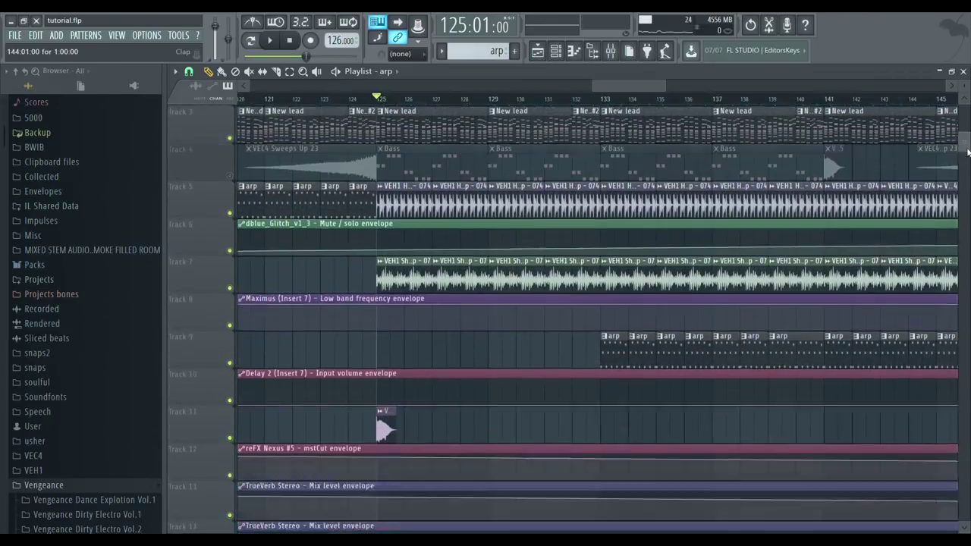
pyautogui.click(230, 347)
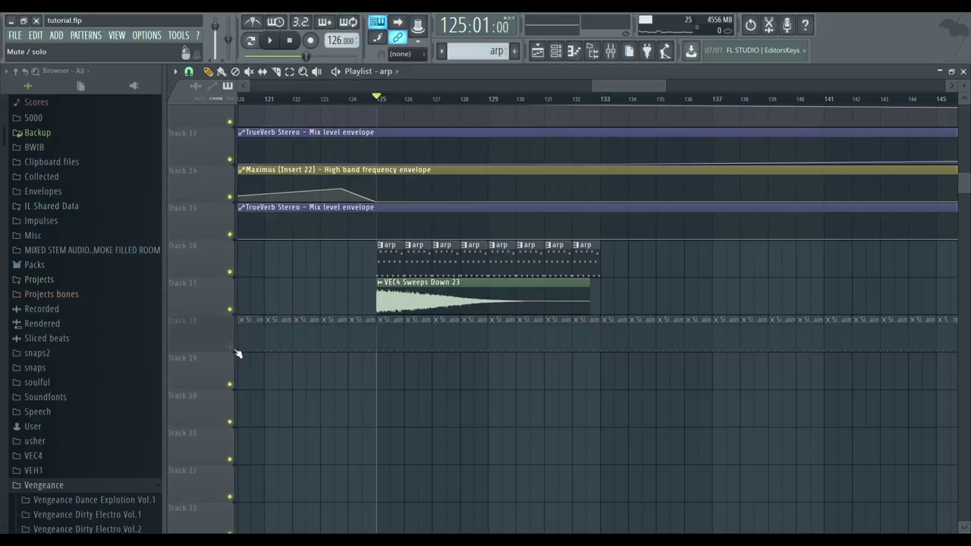
pyautogui.press('space')
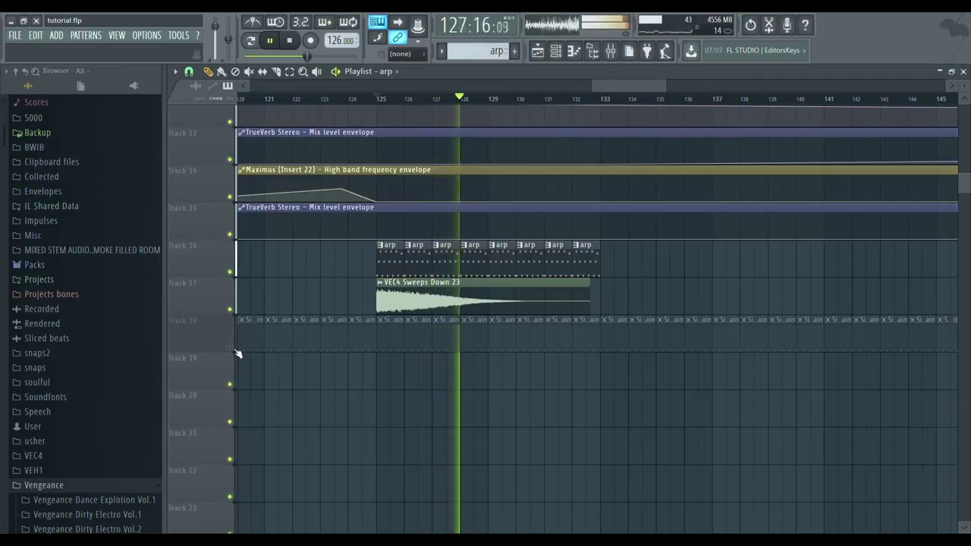
pyautogui.click(232, 348)
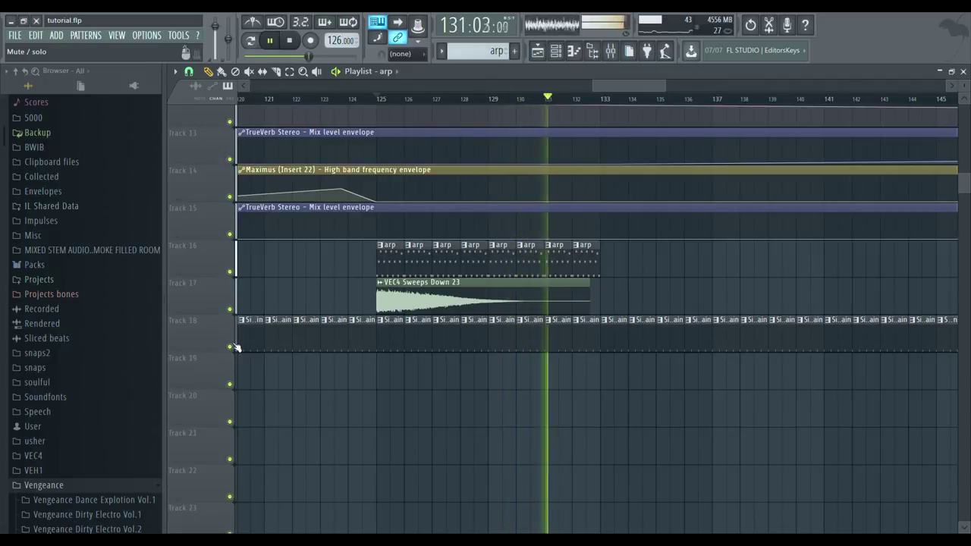
# - Open the Sidechain pattern and inspect the VEH1 Hard Kick - 024 channel's steps, settings and mixer track effects
pyautogui.doubleClick(568, 349)
pyautogui.click(555, 50)
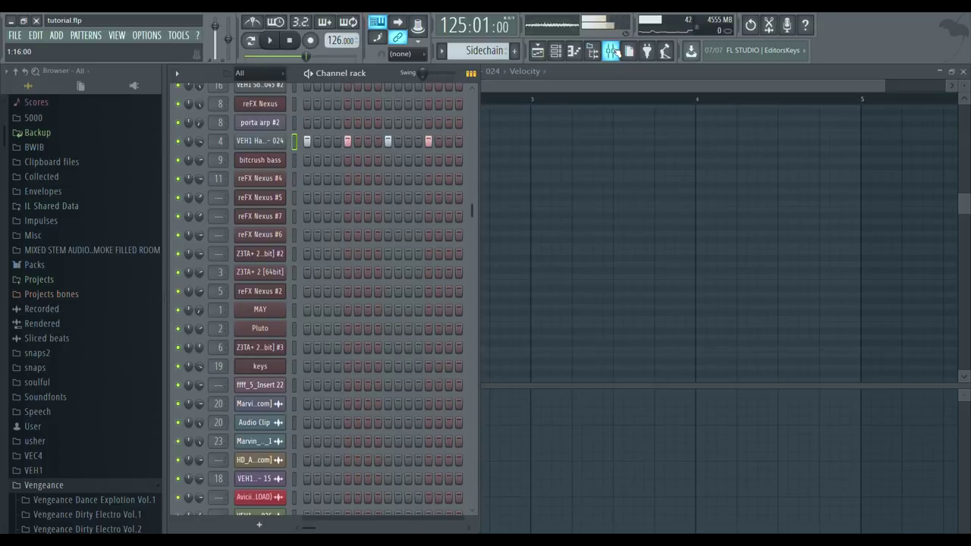
pyautogui.click(612, 52)
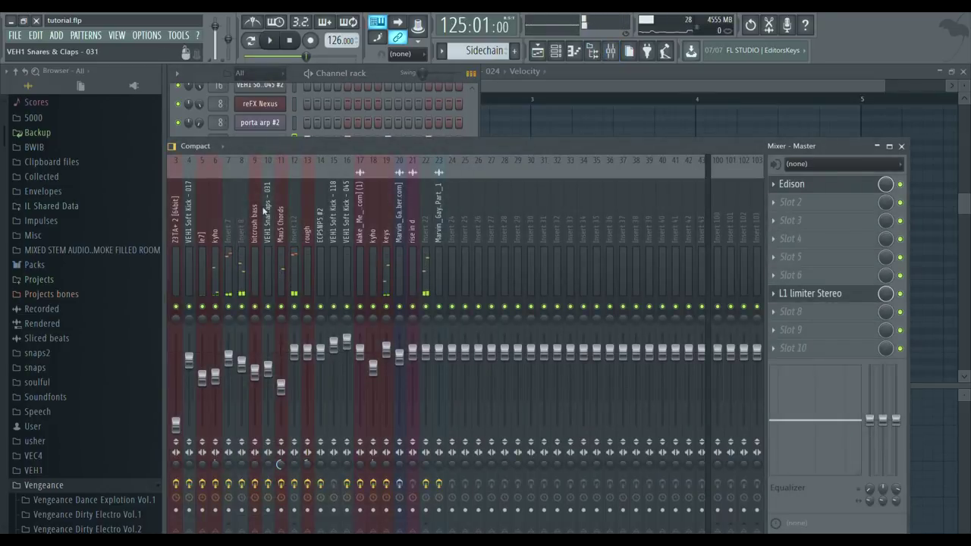
pyautogui.click(273, 136)
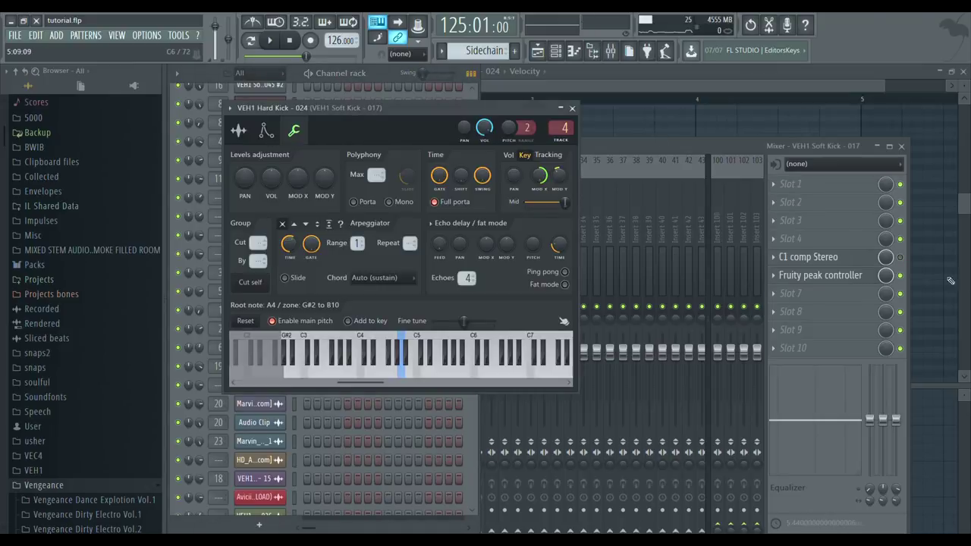
# - Return to the playlist and unmute Tracks 1, 2 and 4
pyautogui.click(536, 52)
pyautogui.moveTo(964, 183); pyautogui.dragTo(935, 17)
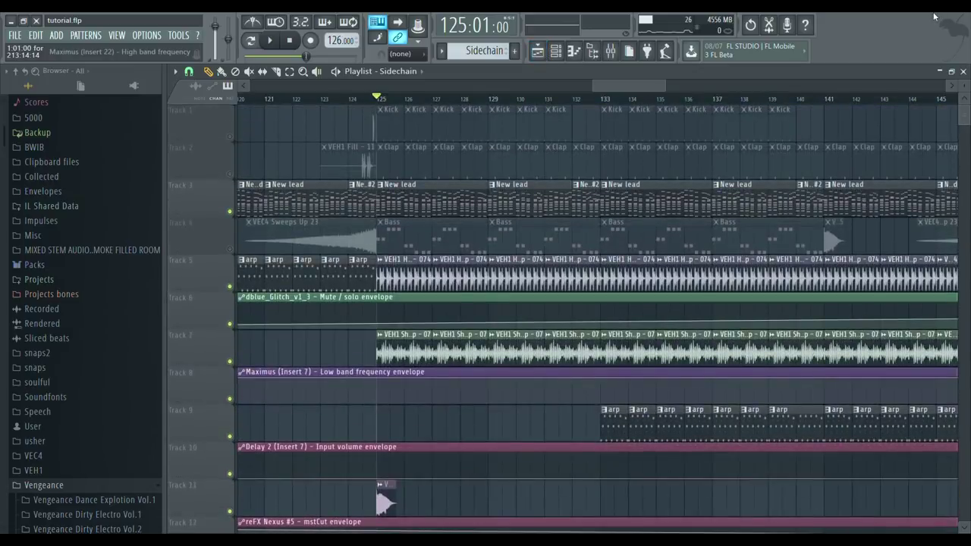
pyautogui.click(232, 249)
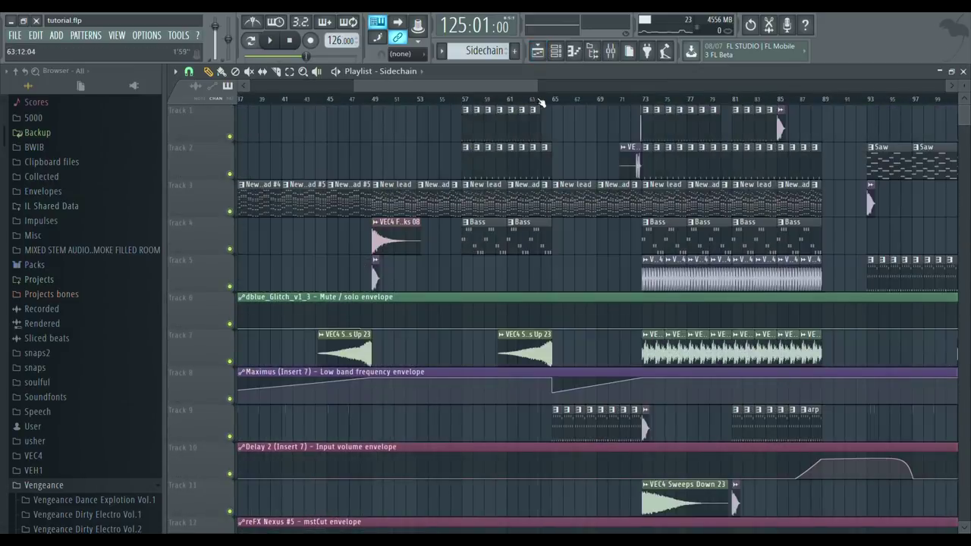
# - Play the arrangement from about bar 64 and inspect Insert 12's effects and Insert 22's Maximus settings in the mixer
pyautogui.click(541, 102)
pyautogui.press('space')
pyautogui.click(611, 52)
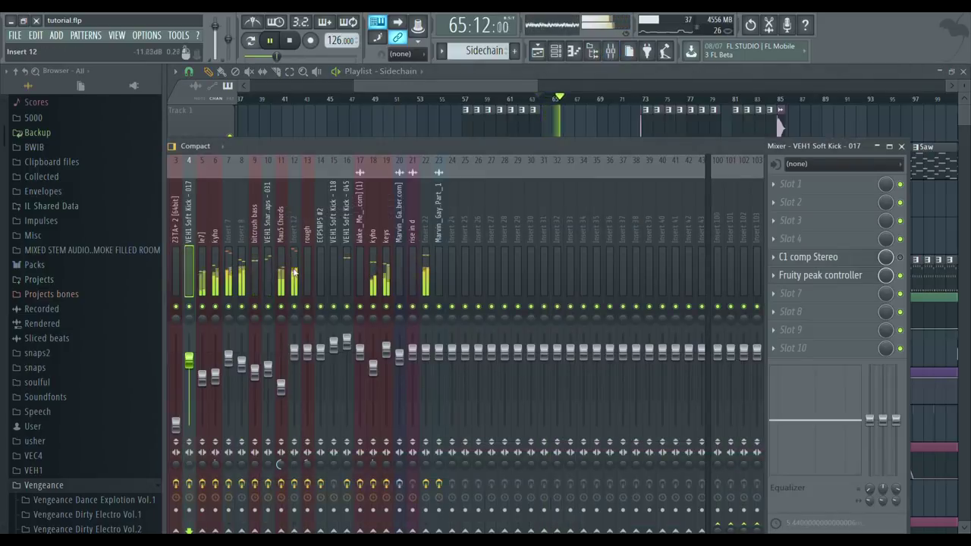
pyautogui.click(294, 272)
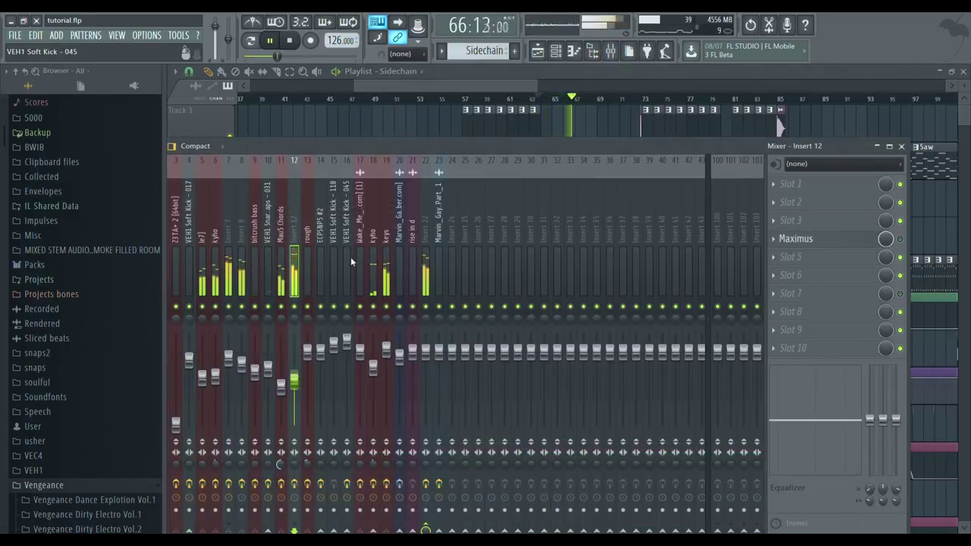
pyautogui.click(425, 262)
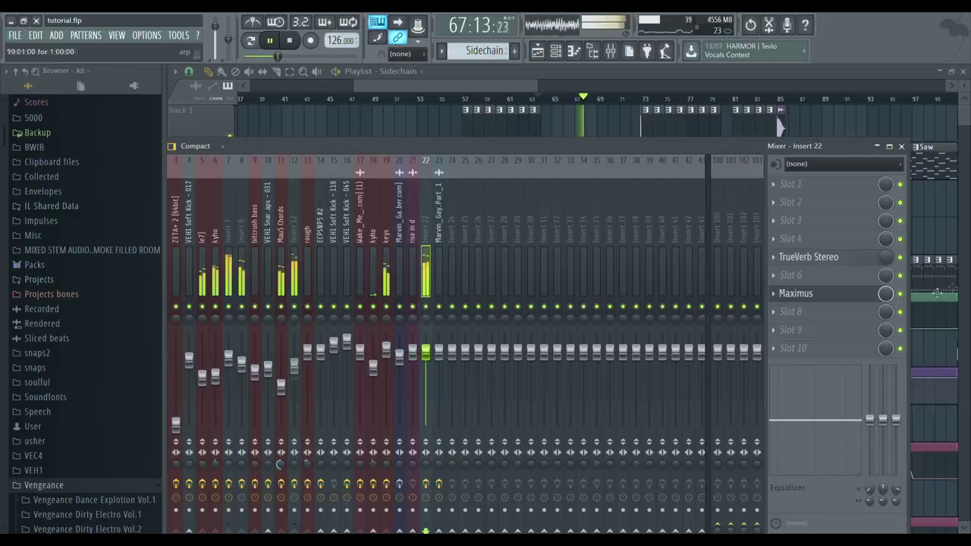
pyautogui.click(835, 295)
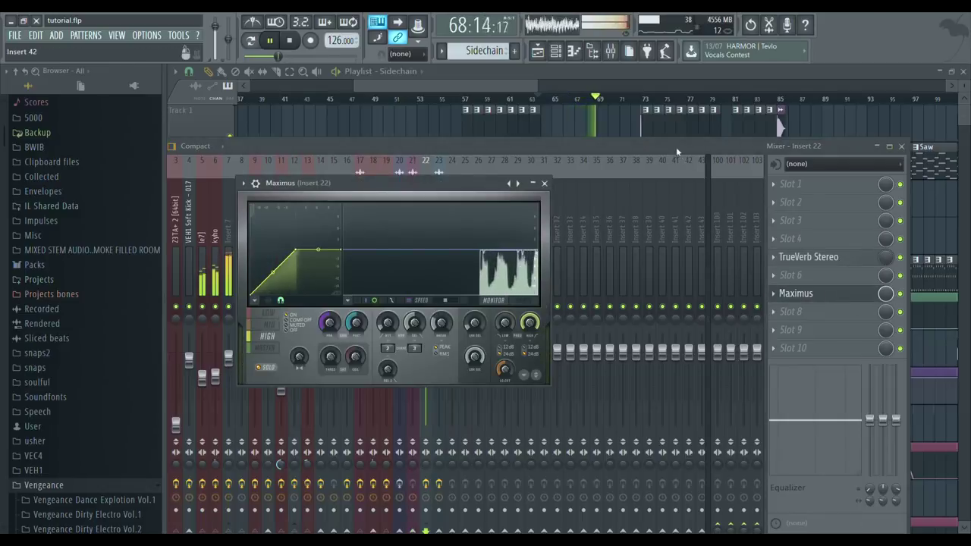
pyautogui.click(544, 183)
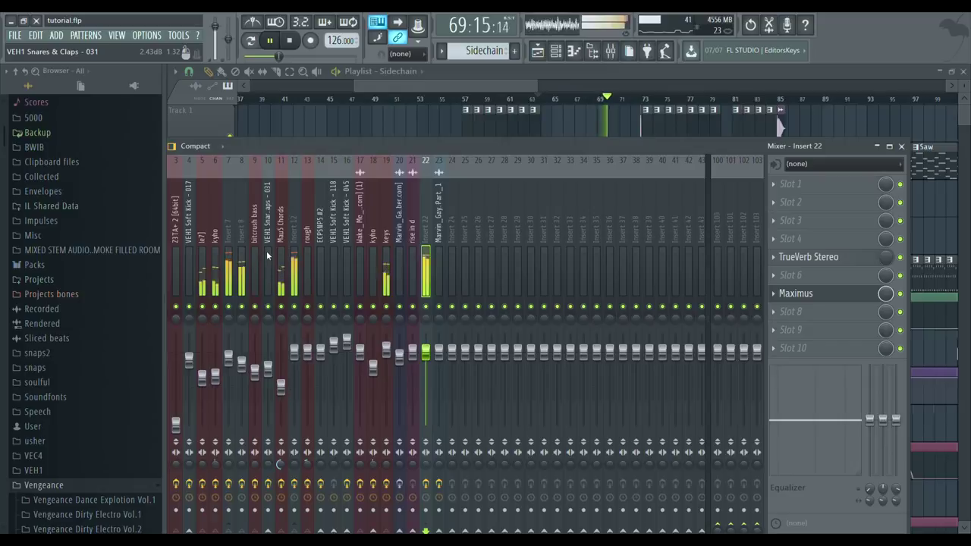
# - Check the mixer inserts during playback and open Maximus on Insert 7 to examine its low band
pyautogui.click(291, 261)
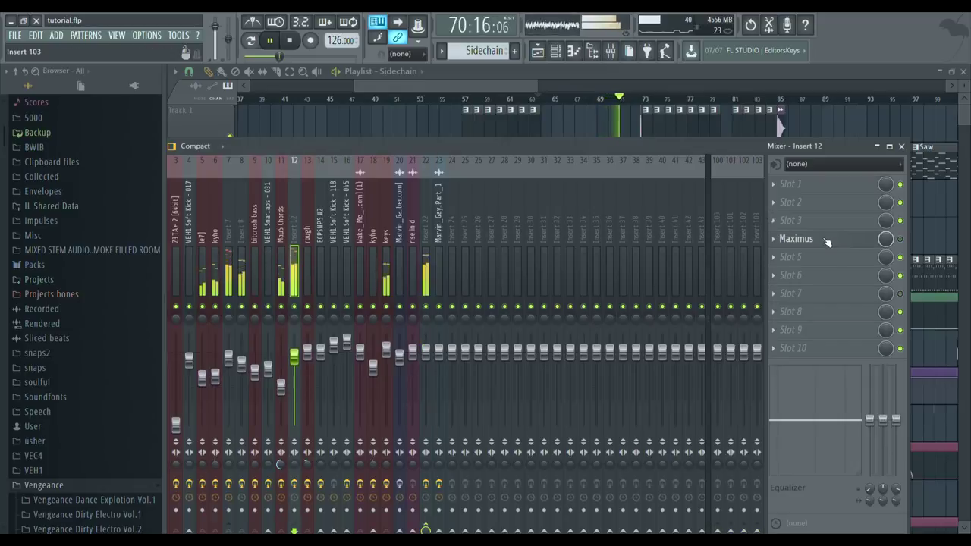
pyautogui.moveTo(669, 147); pyautogui.dragTo(693, 147)
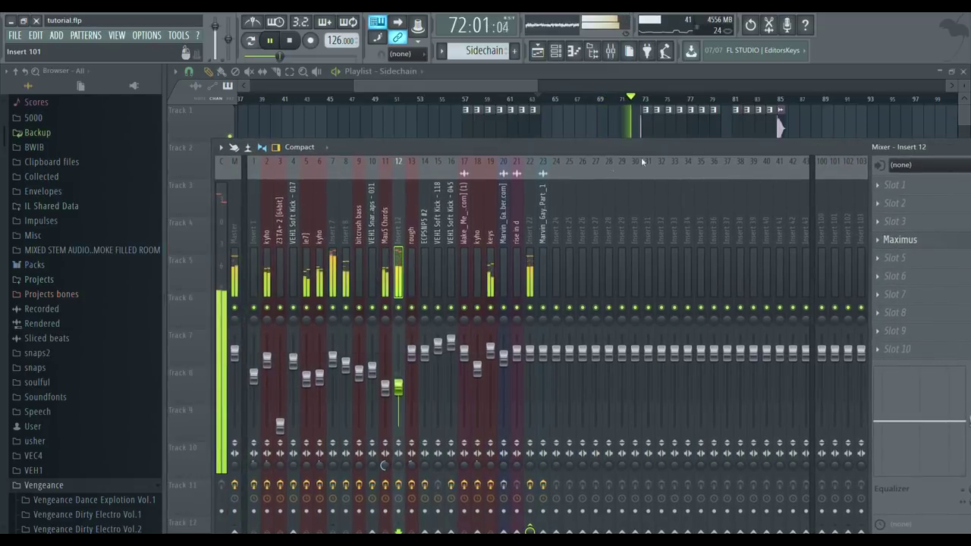
pyautogui.click(324, 265)
pyautogui.click(294, 260)
pyautogui.click(332, 261)
pyautogui.click(347, 261)
pyautogui.click(337, 257)
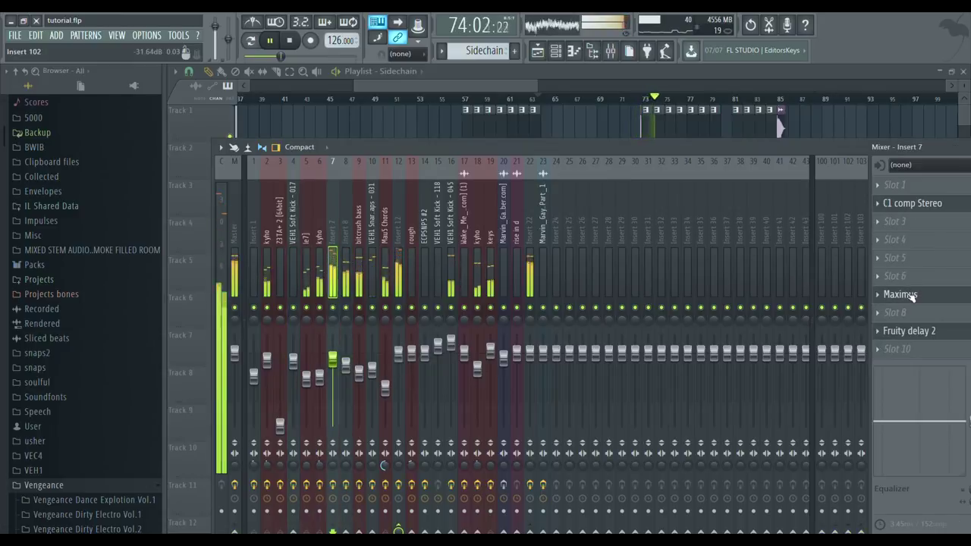
pyautogui.click(902, 295)
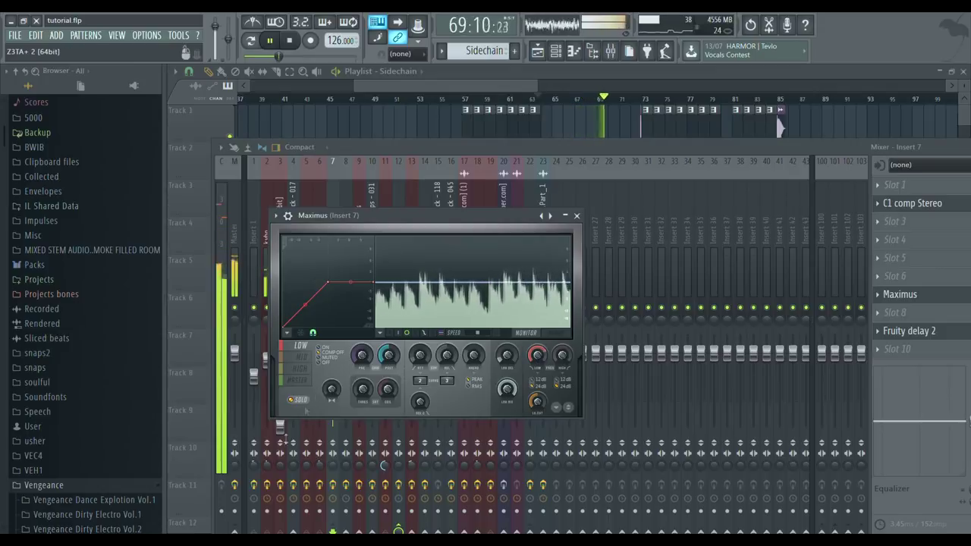
# - Return to the playlist and check the sample settings of the VEH1 Fill - 11 clip
pyautogui.click(482, 111)
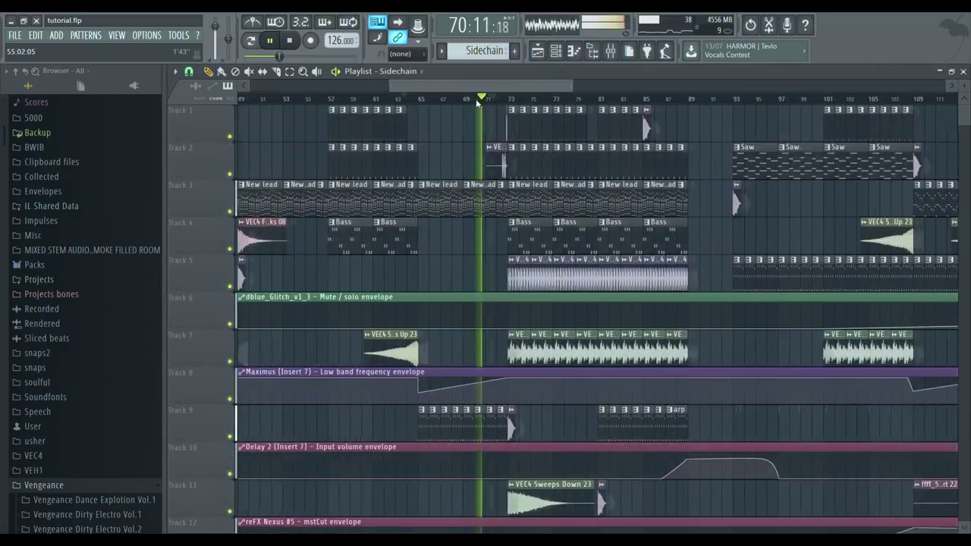
pyautogui.doubleClick(489, 116)
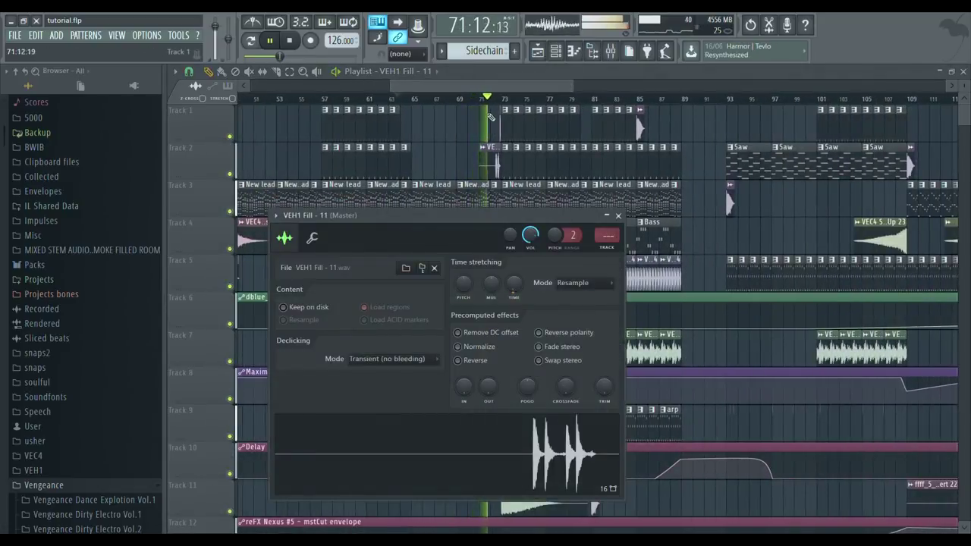
pyautogui.click(488, 90)
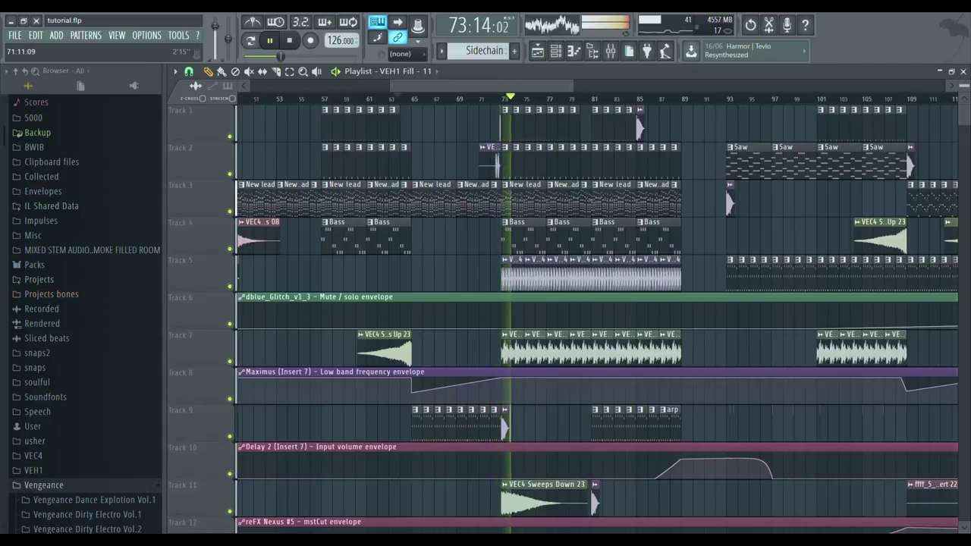
# - Look over the arrangement's lower tracks and its bars up to 149 during playback, and stop playback
pyautogui.moveTo(963, 111); pyautogui.dragTo(963, 163)
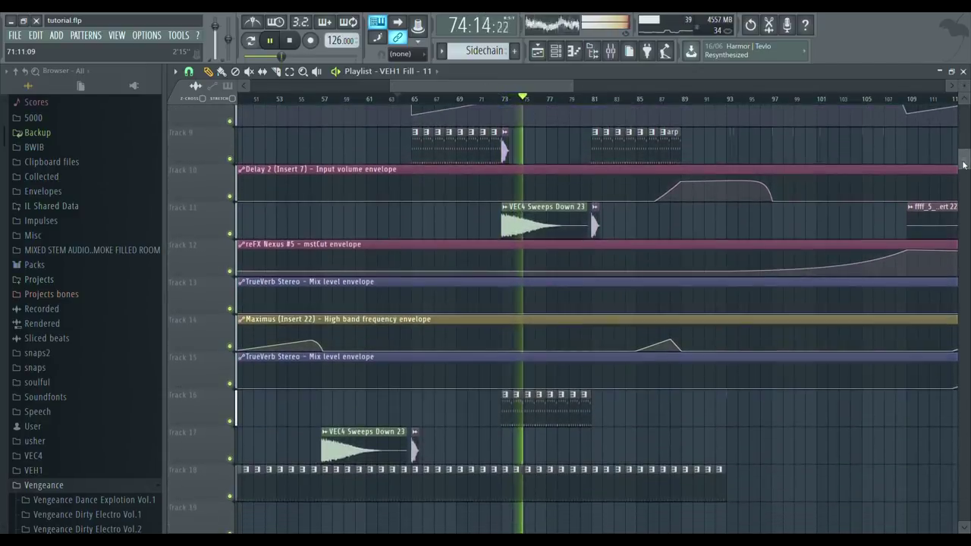
pyautogui.moveTo(556, 88); pyautogui.dragTo(527, 99)
pyautogui.moveTo(963, 164); pyautogui.dragTo(964, 105)
pyautogui.moveTo(489, 81); pyautogui.dragTo(625, 119)
pyautogui.moveTo(964, 119); pyautogui.dragTo(929, 86)
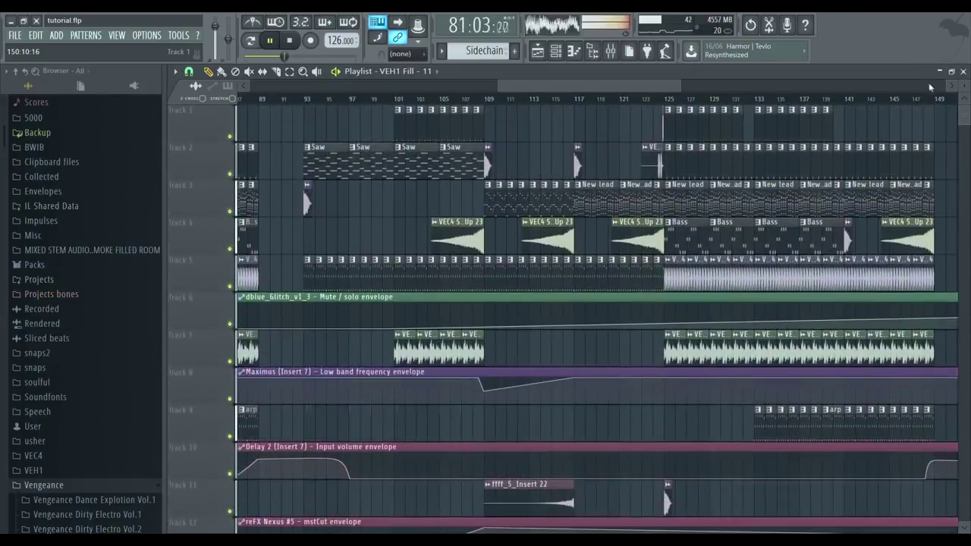
pyautogui.press('space')
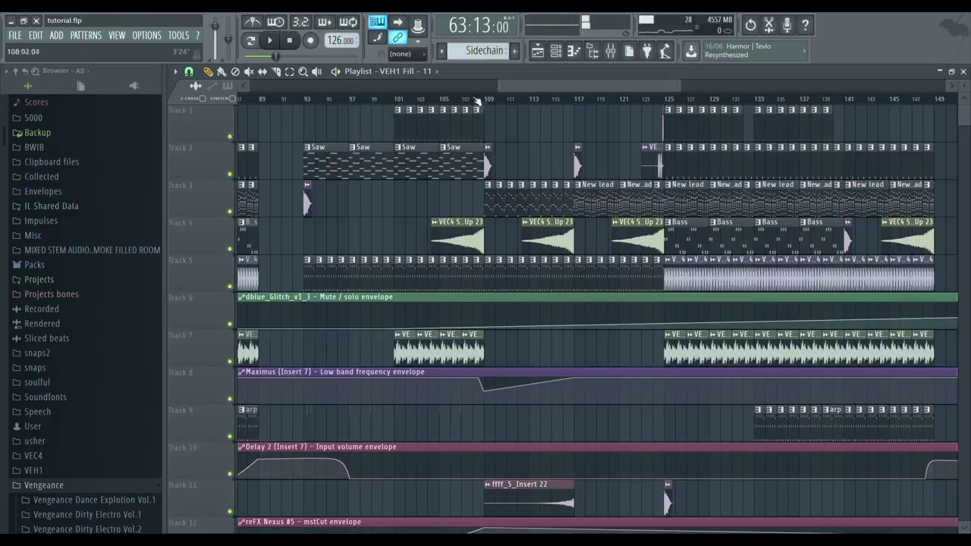
# - Solo Track 11 to audition it, check the sample settings of the ffff_5_Insert 22 clip, and unsolo the track
pyautogui.rightClick(230, 512)
pyautogui.press('space')
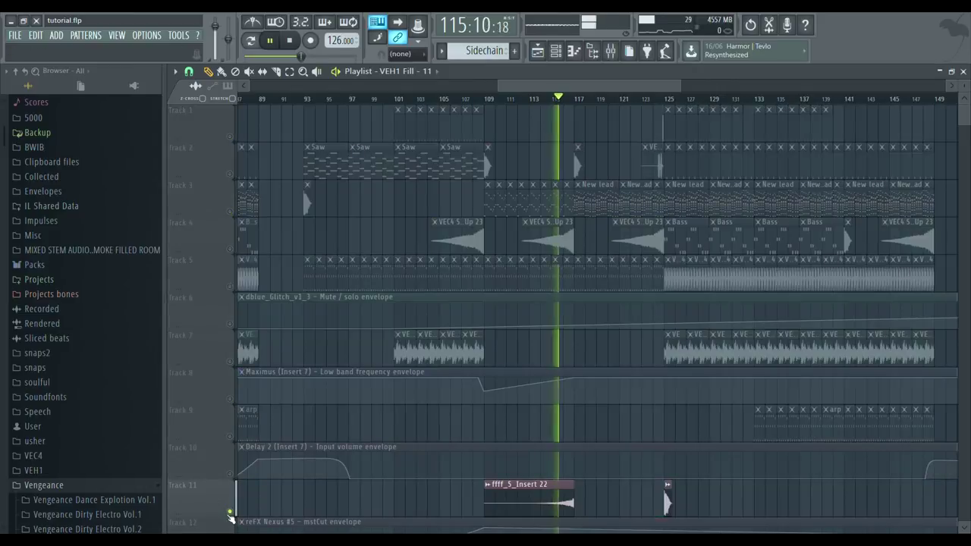
pyautogui.doubleClick(529, 504)
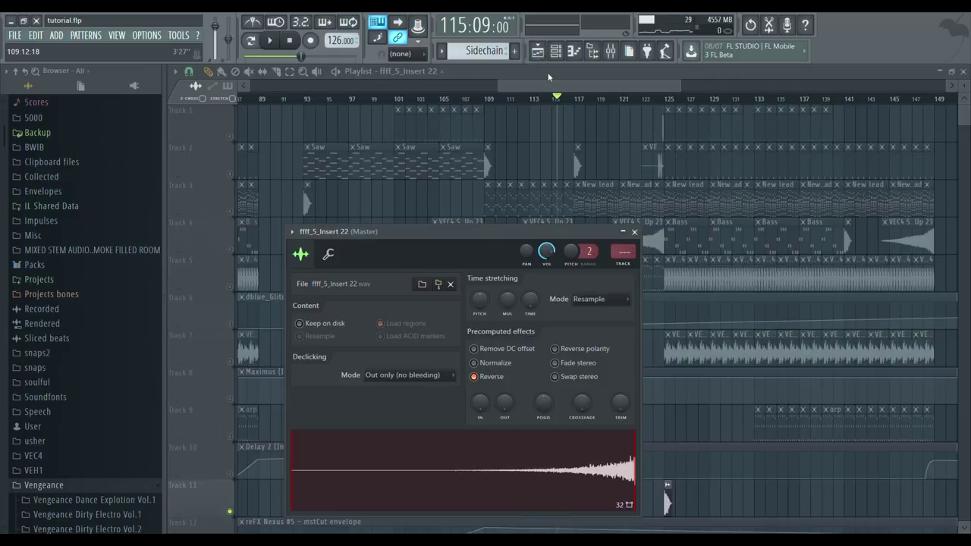
pyautogui.press('Escape')
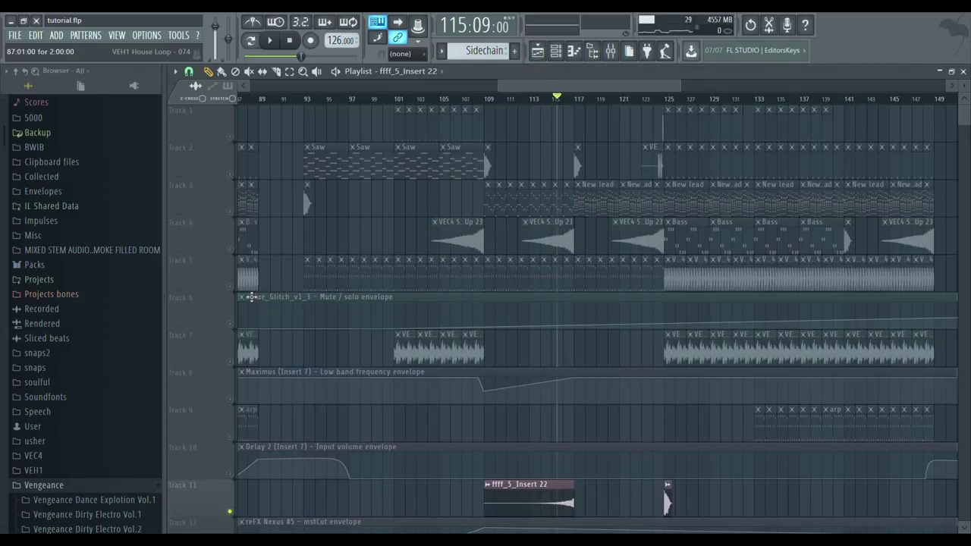
pyautogui.rightClick(230, 511)
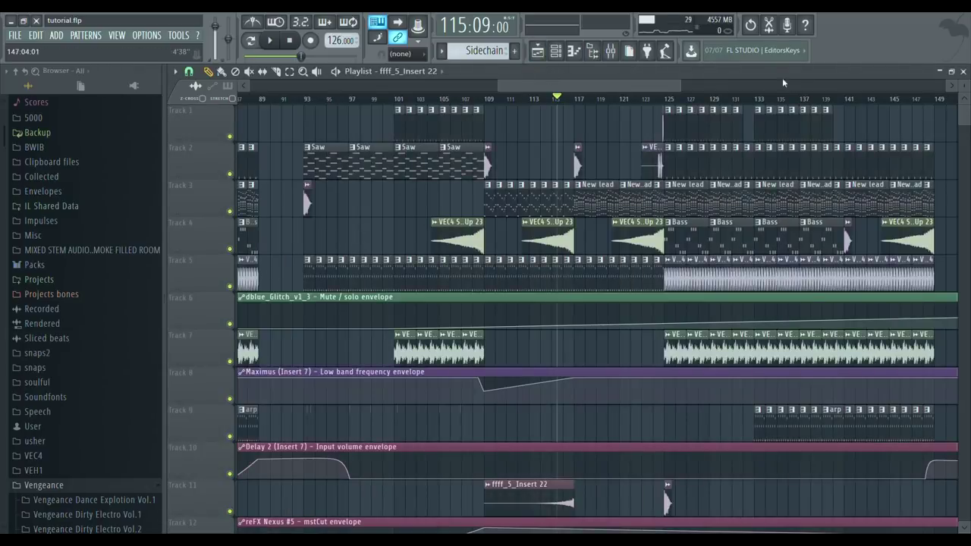
# - Review the automation on the lower tracks and play from about bar 123 with Insert 22's Maximus high band open
pyautogui.moveTo(680, 87); pyautogui.dragTo(578, 89)
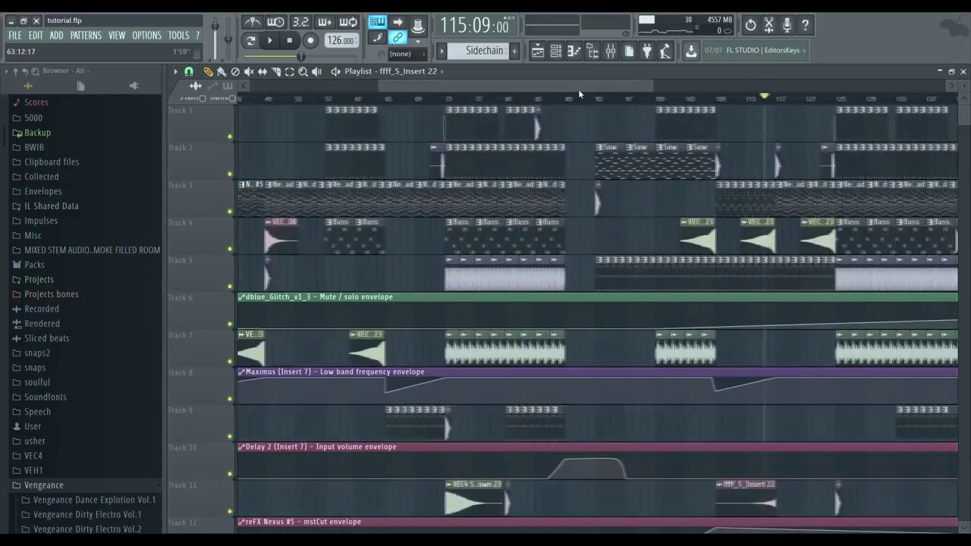
pyautogui.scroll(-7, 967, 114)
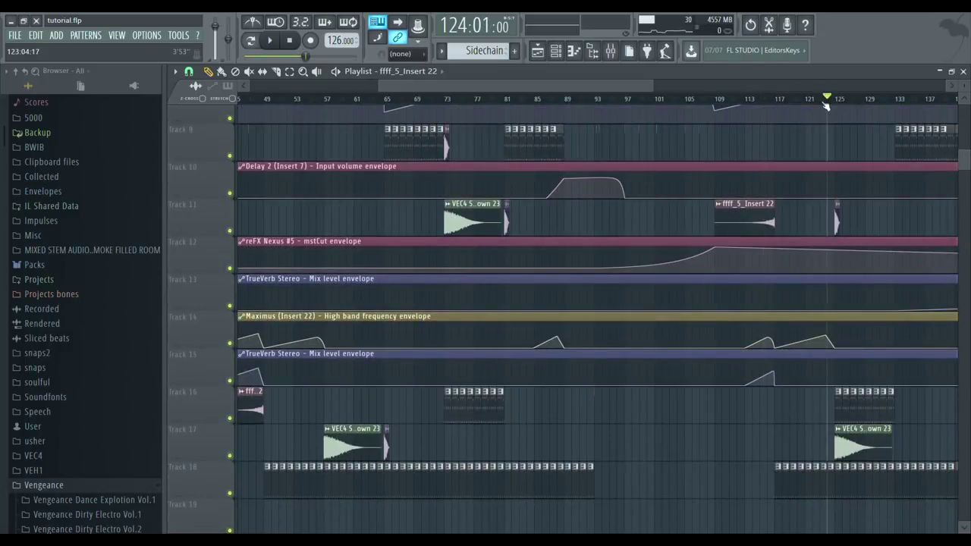
pyautogui.click(611, 51)
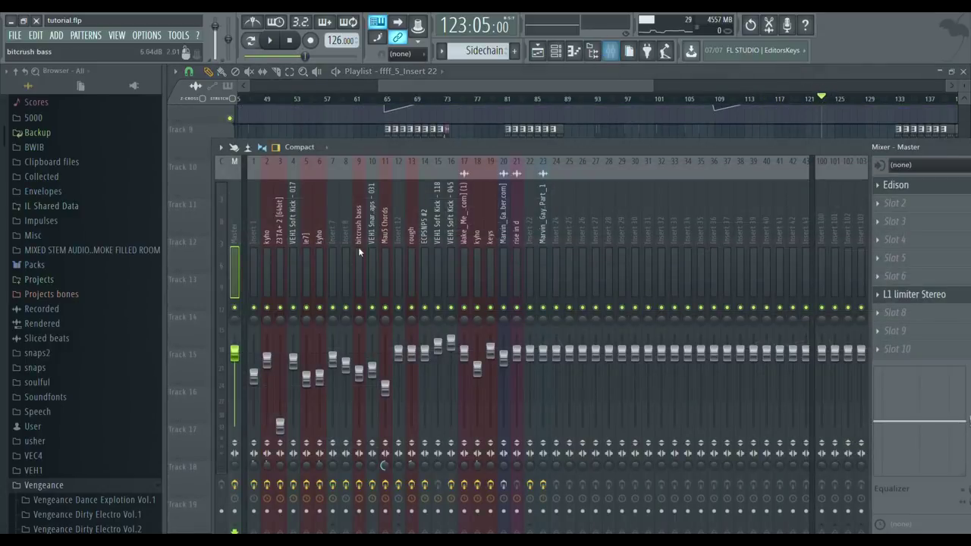
pyautogui.click(529, 253)
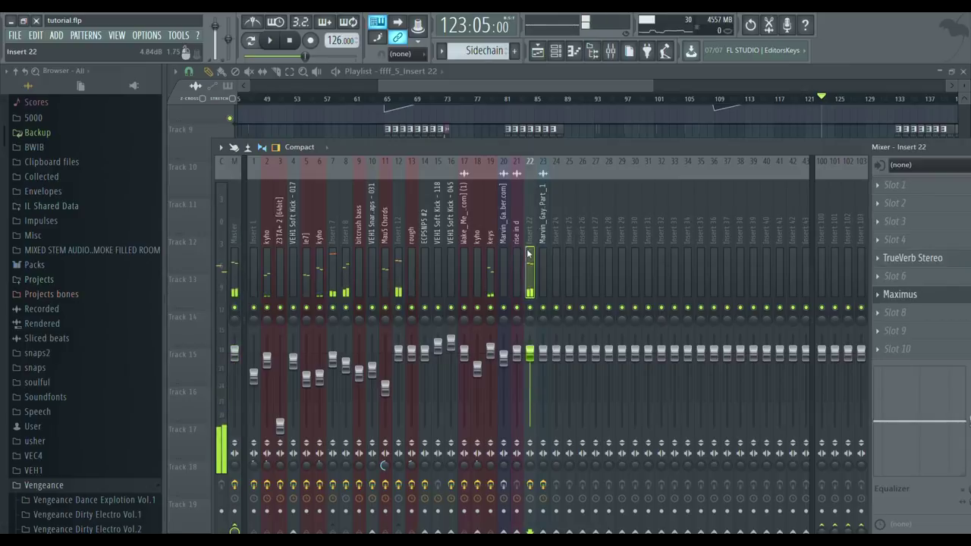
pyautogui.click(941, 298)
pyautogui.press('space')
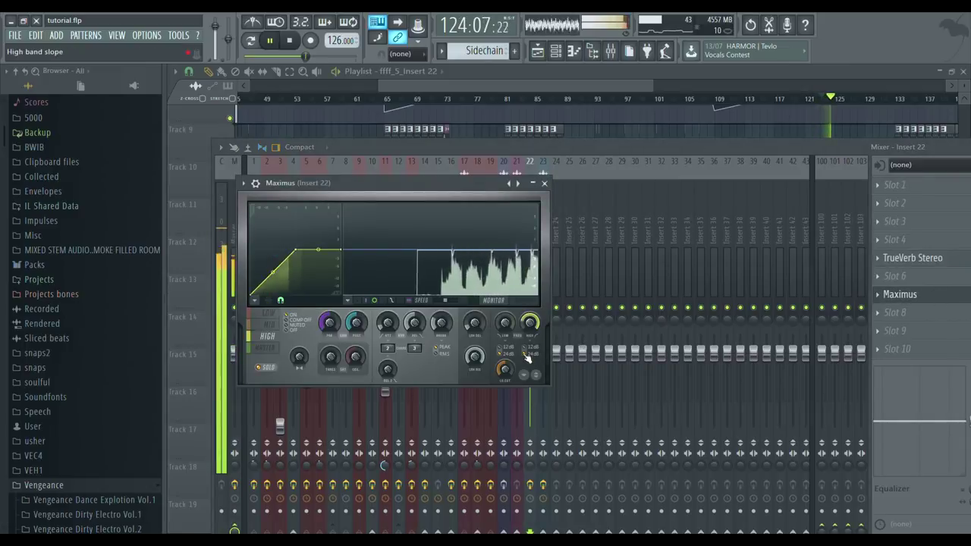
pyautogui.press('space')
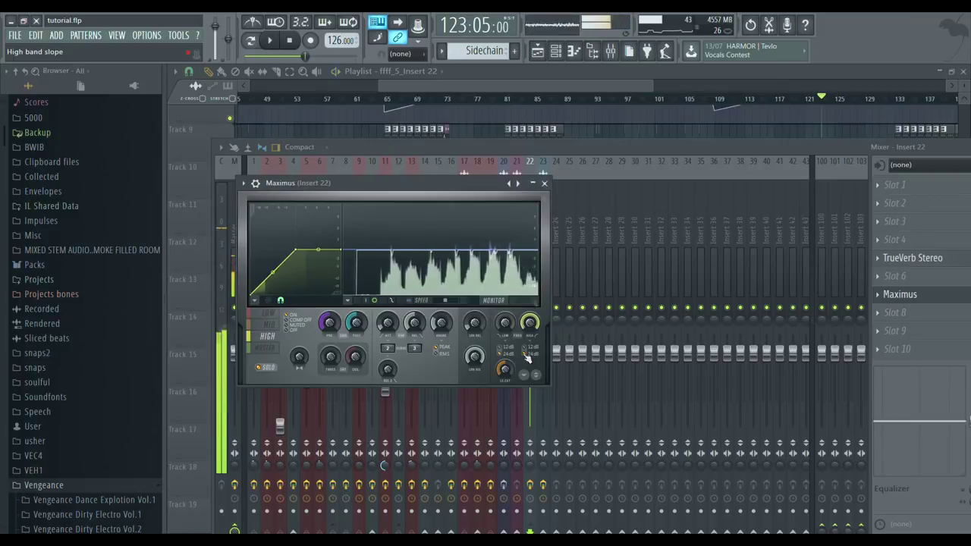
# - Play from bar 117 while examining Maximus on Insert 22, and reposition the mixer so the full effect rack shows
pyautogui.click(532, 87)
pyautogui.click(779, 99)
pyautogui.press('space')
pyautogui.press('F9')
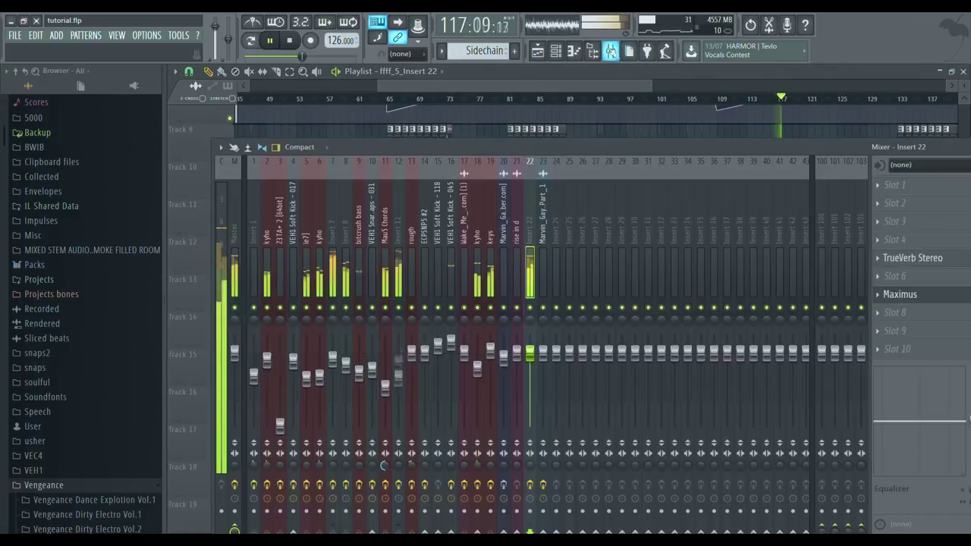
pyautogui.click(950, 296)
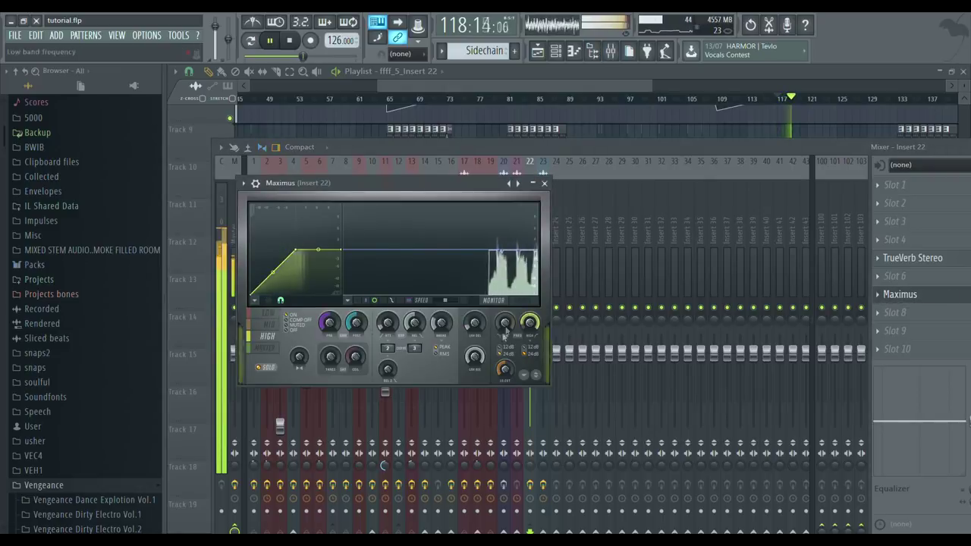
pyautogui.moveTo(802, 148); pyautogui.dragTo(714, 129)
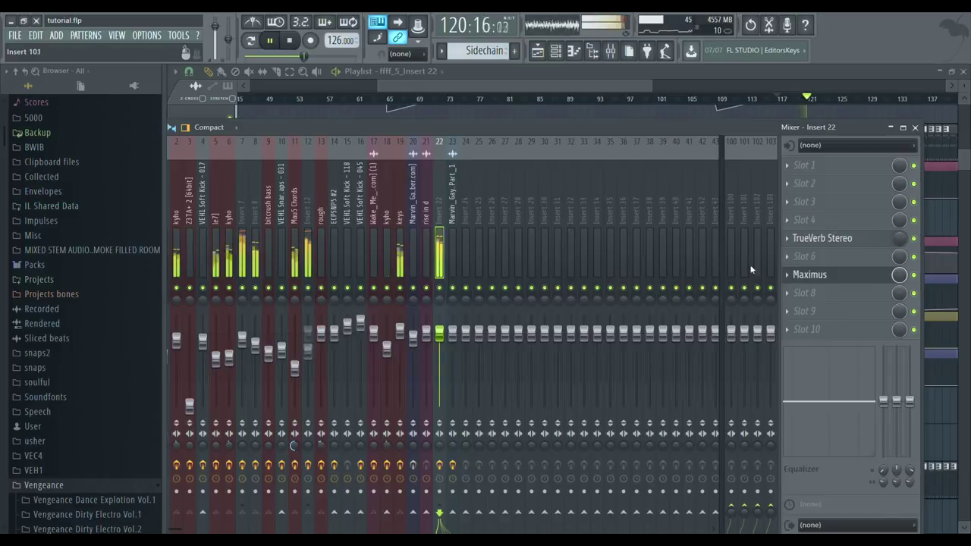
# - Return to the playlist, look over the arrangement around bars 57 to 173 during playback, and stop playback
pyautogui.click(642, 70)
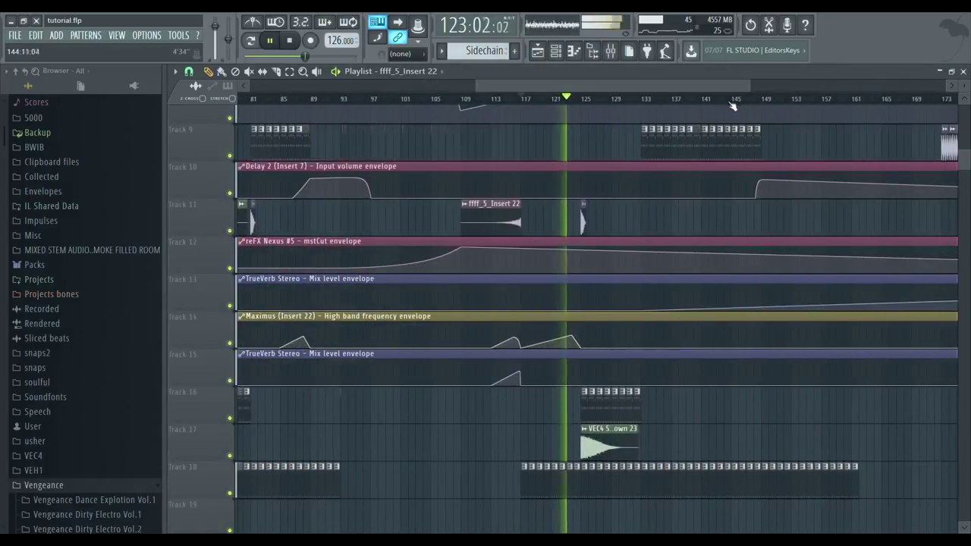
pyautogui.scroll(5, 733, 103)
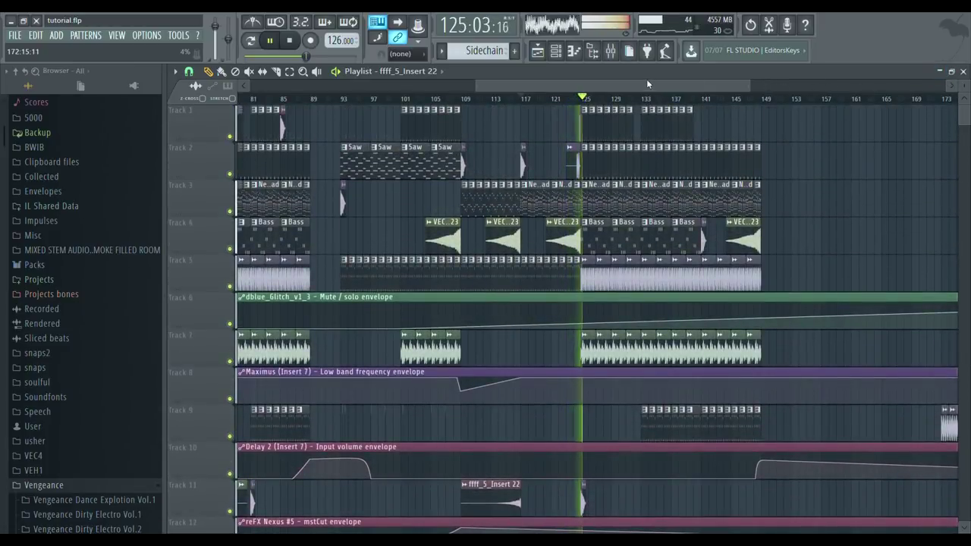
pyautogui.moveTo(647, 79); pyautogui.dragTo(584, 82)
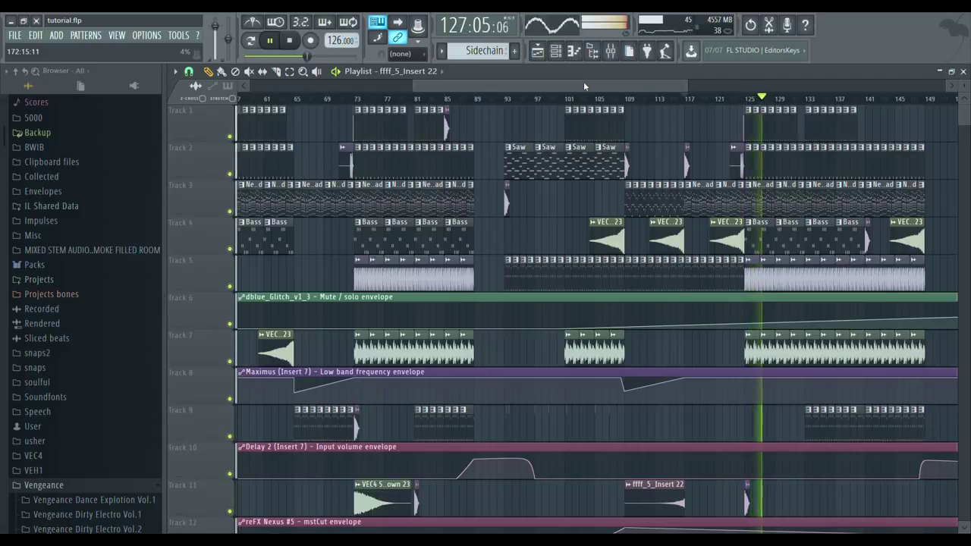
pyautogui.press('space')
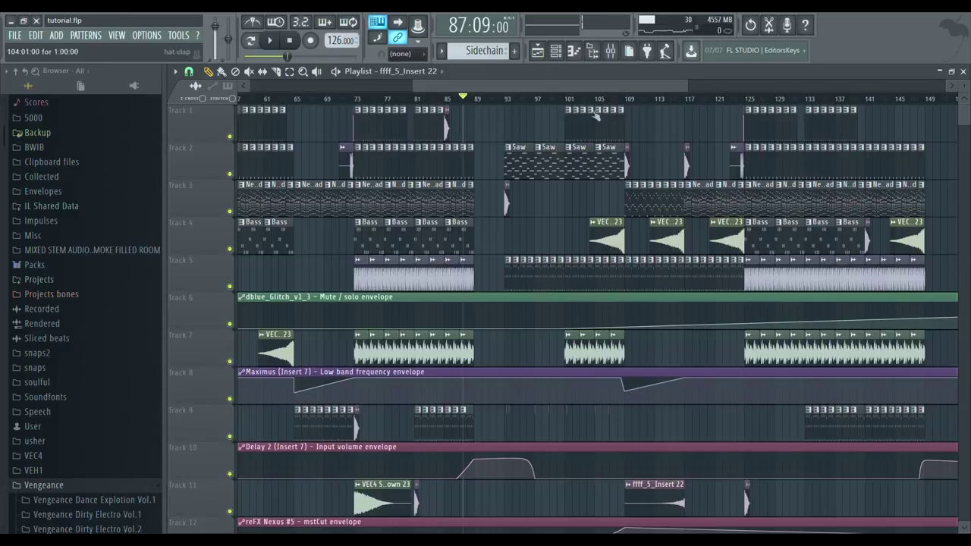
# - Play from bar 85 and open Fruity delay 2 on Insert 7 to examine its automated input volume
pyautogui.click(610, 51)
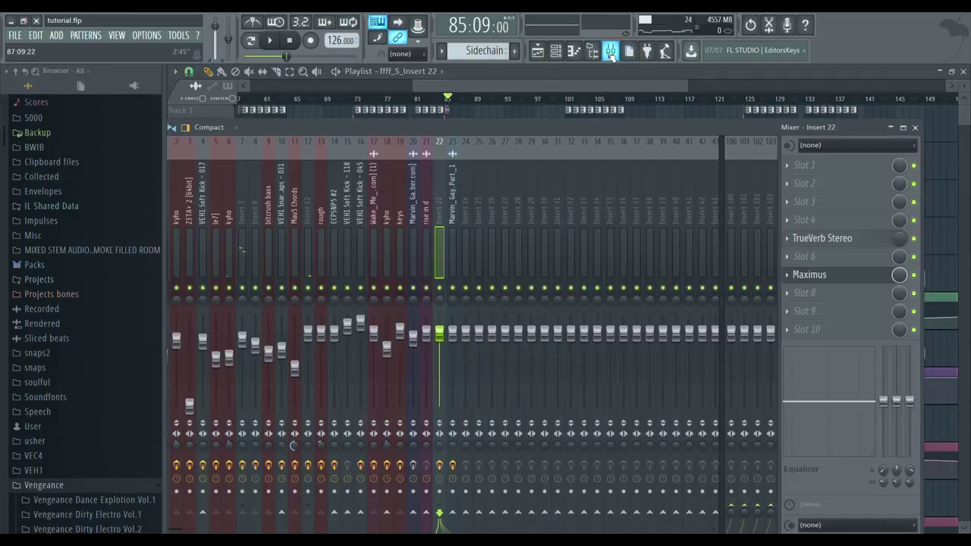
pyautogui.press('space')
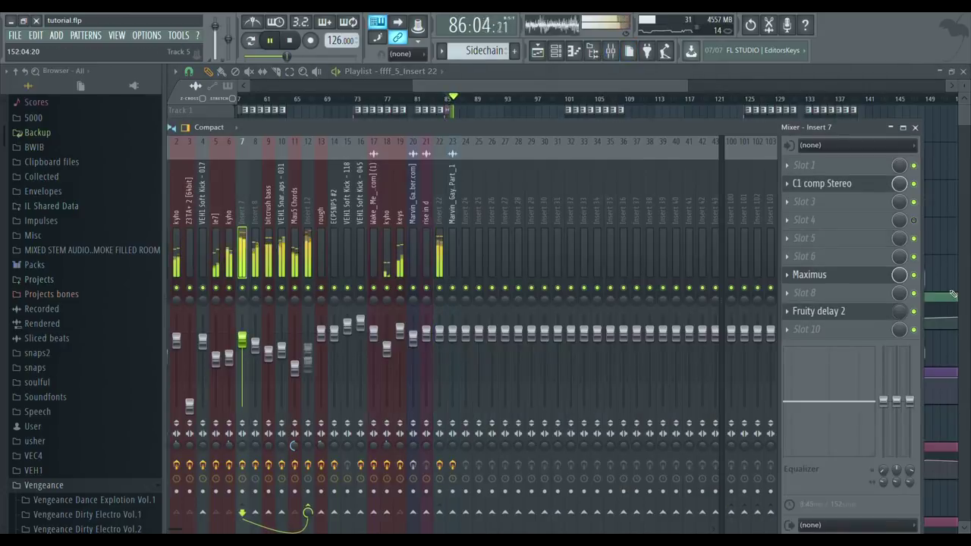
pyautogui.click(872, 311)
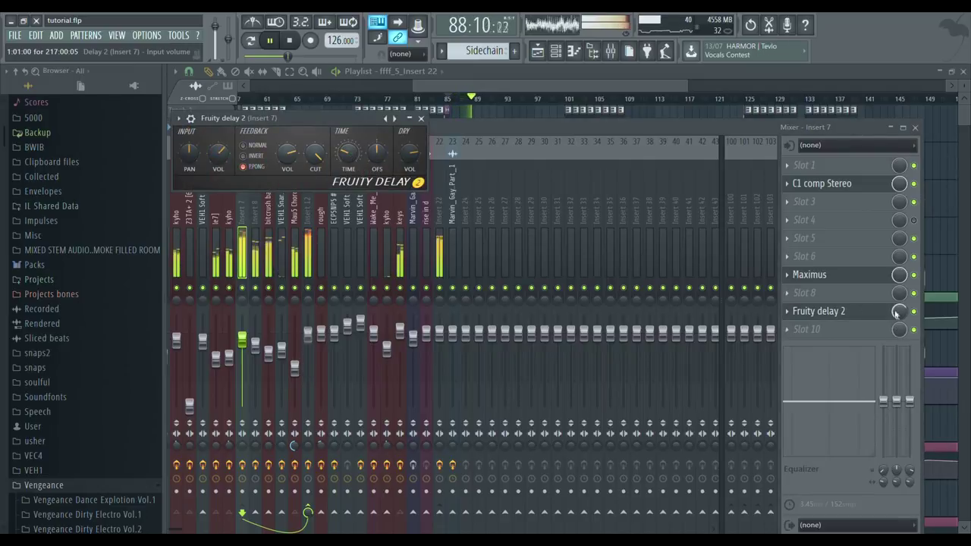
# - Examine the chord notes of the Saw pattern in the piano roll and return to the playlist
pyautogui.click(646, 75)
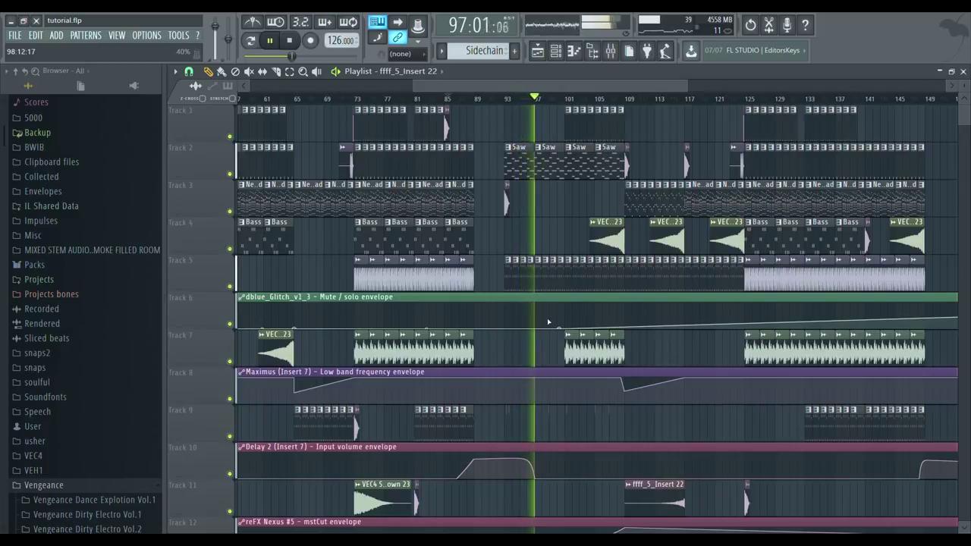
pyautogui.click(547, 164)
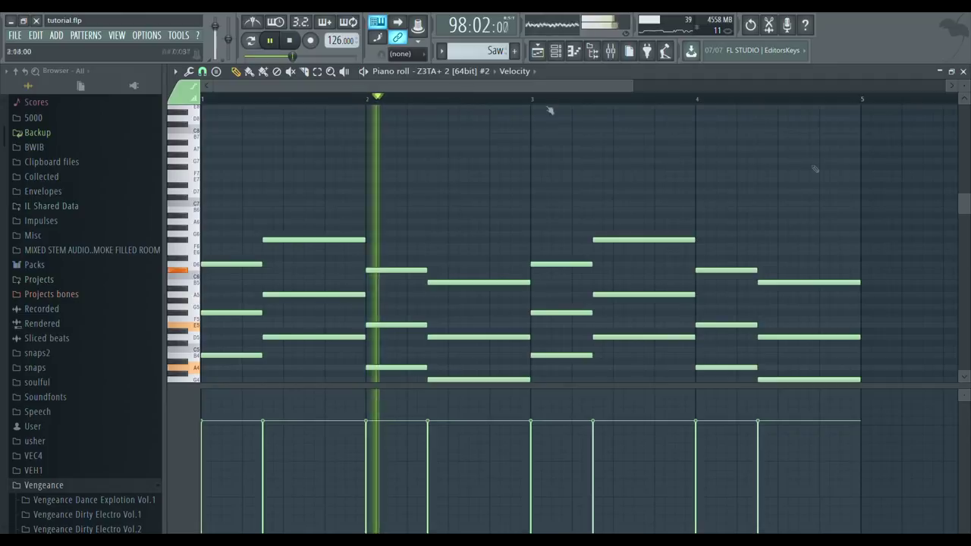
pyautogui.moveTo(962, 209); pyautogui.dragTo(960, 253)
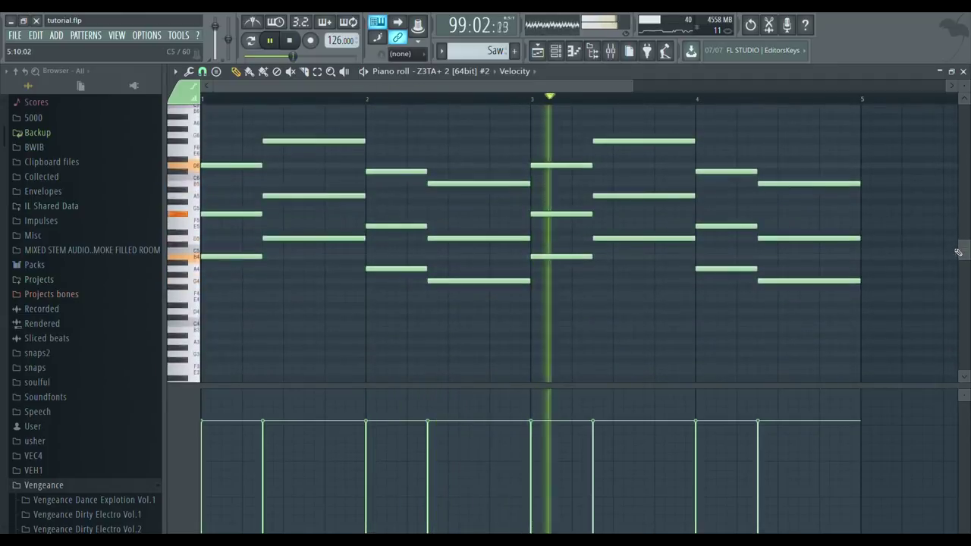
pyautogui.click(538, 51)
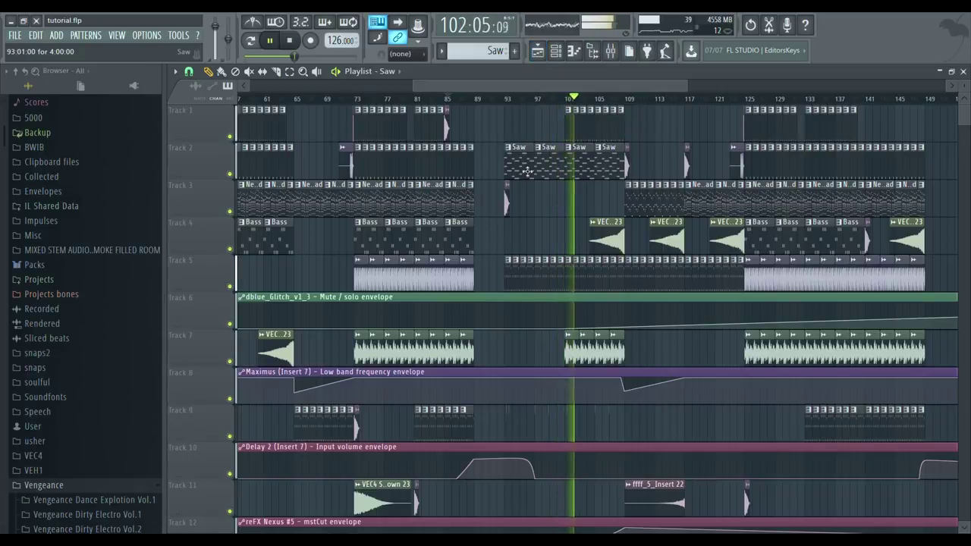
# - Open the Z3TA+ 2 [64bit] #2 synth from the channel rack to check its filter cutoff, and return to the playlist
pyautogui.click(556, 51)
pyautogui.press('F6')
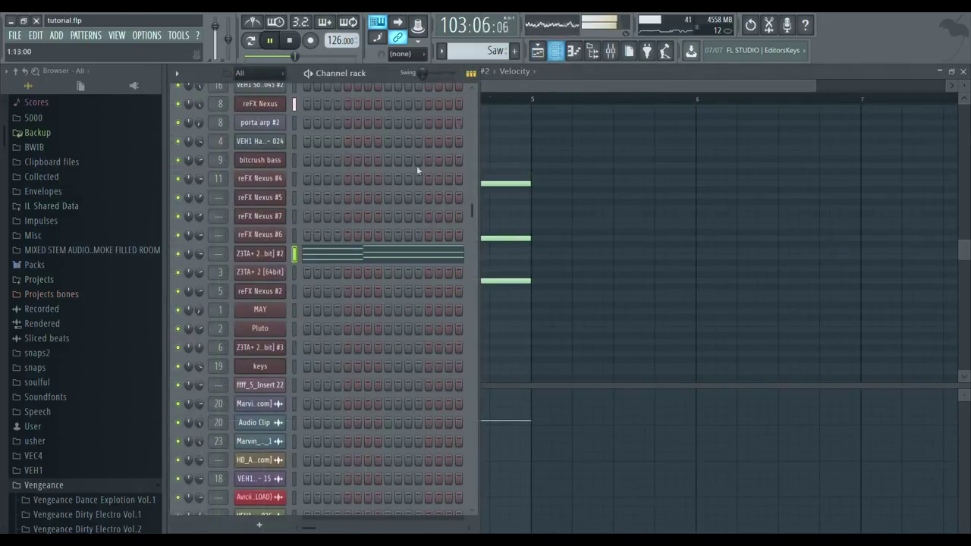
pyautogui.click(291, 255)
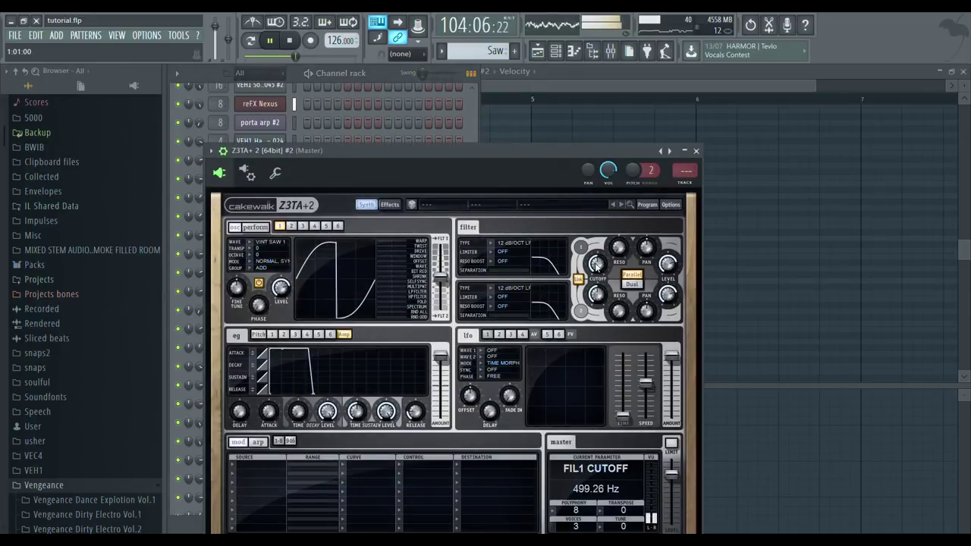
pyautogui.click(537, 50)
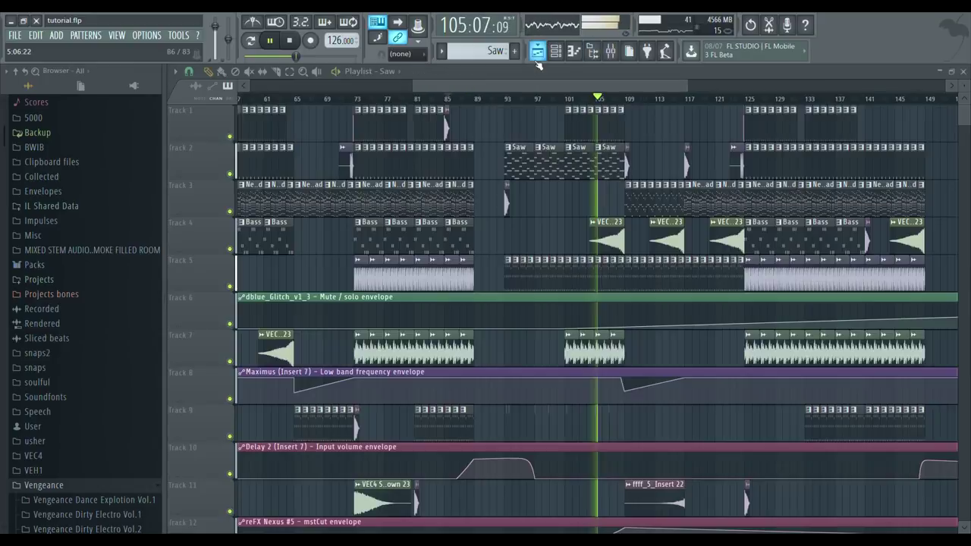
# - During playback from about bar 108, inspect the effects on the Insert 7, Insert 12, rough and Insert 8 mixer tracks
pyautogui.moveTo(963, 123)
pyautogui.mouseDown()
pyautogui.moveTo(962, 239)
pyautogui.moveTo(961, 106)
pyautogui.mouseUp()
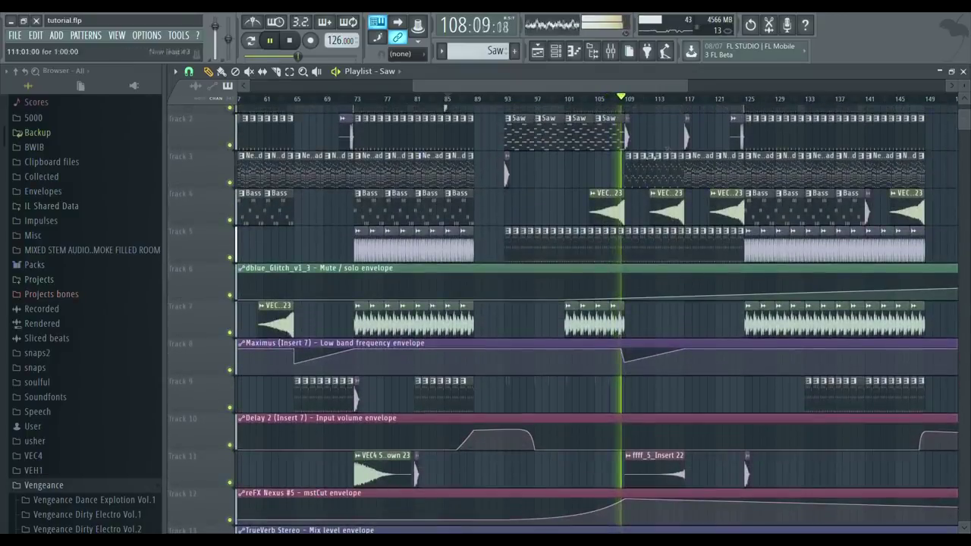
pyautogui.click(611, 50)
pyautogui.click(247, 218)
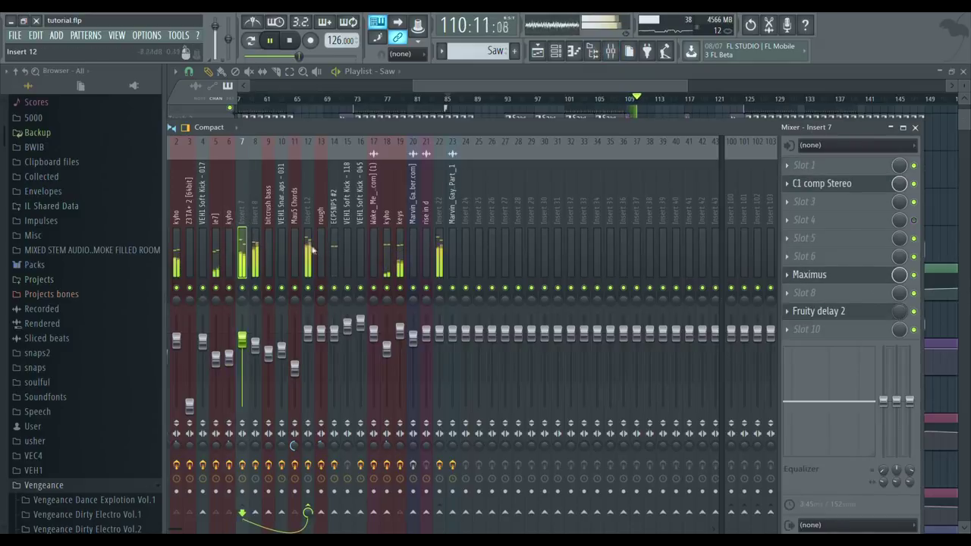
pyautogui.click(309, 249)
pyautogui.click(322, 253)
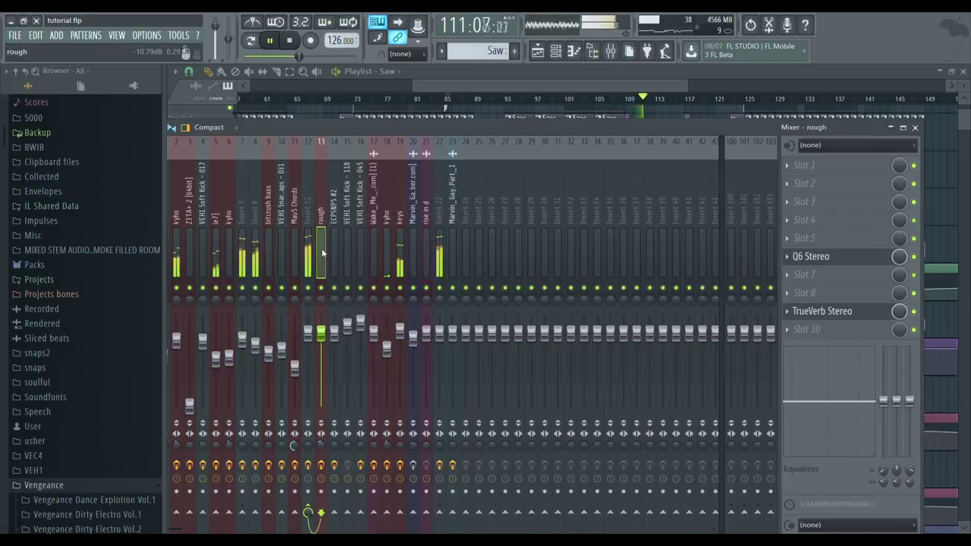
pyautogui.click(260, 244)
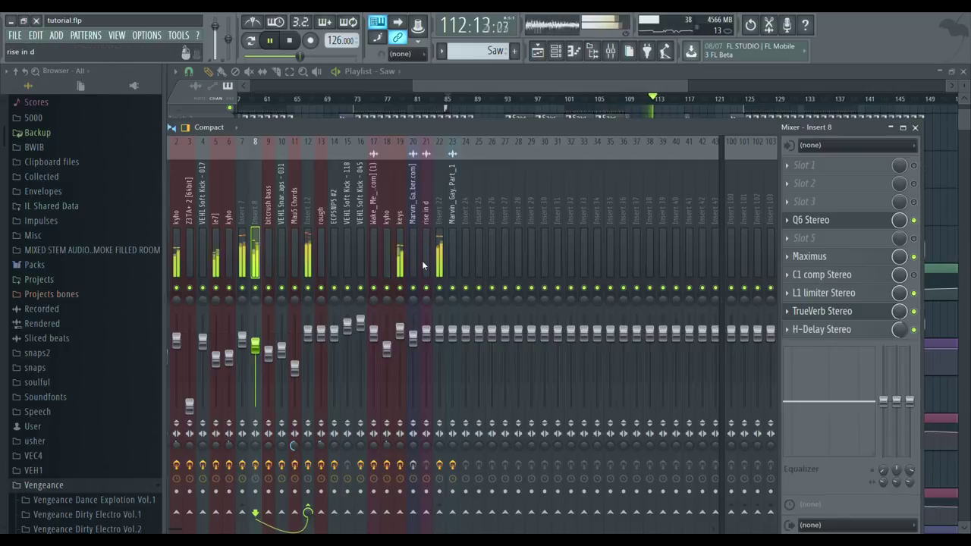
# - Inspect the effects and routing of the kyho, le7] and keys mixer tracks during playback
pyautogui.click(177, 239)
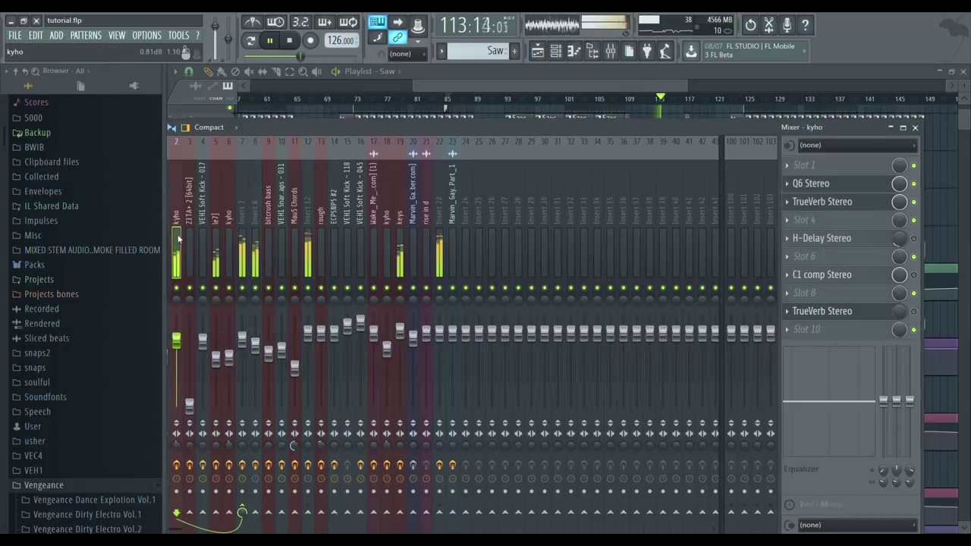
pyautogui.click(215, 239)
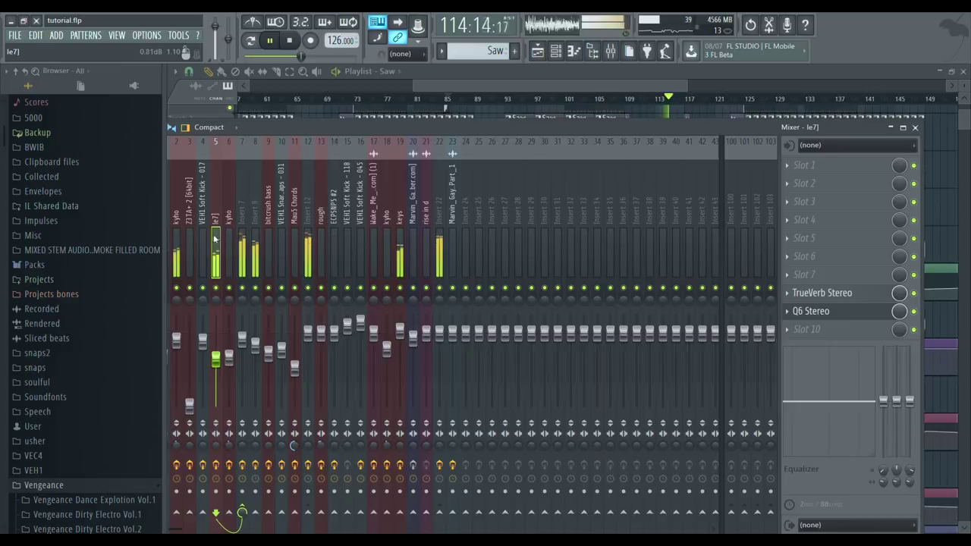
pyautogui.click(229, 237)
pyautogui.click(239, 238)
pyautogui.click(282, 244)
pyautogui.click(397, 264)
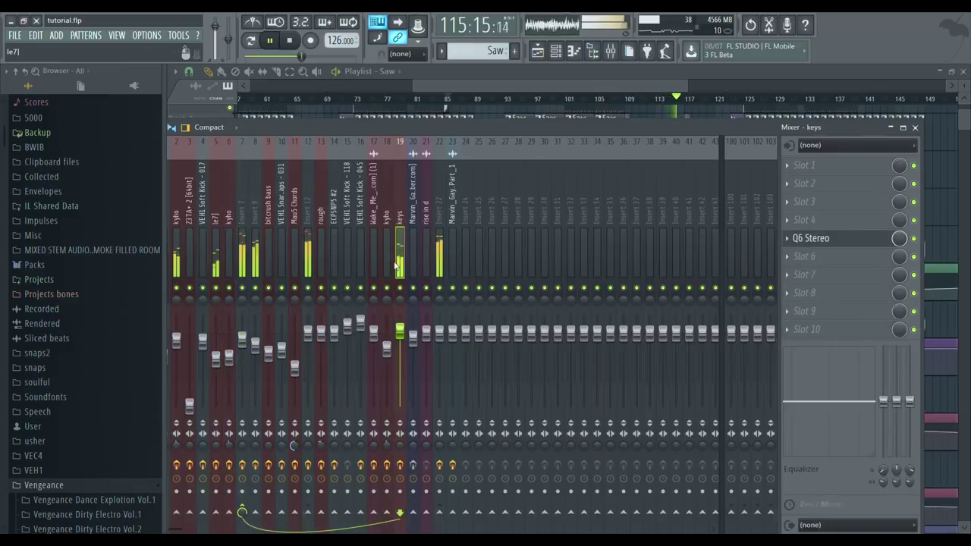
# - Return to the playlist, look over the arrangement from bar 93 onward during playback, and stop playback
pyautogui.click(545, 80)
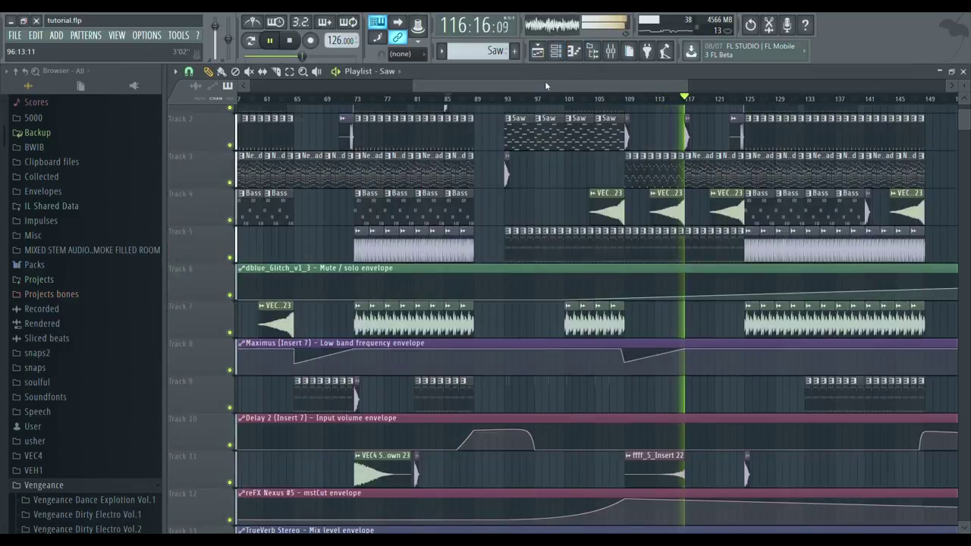
pyautogui.moveTo(611, 97); pyautogui.dragTo(651, 98)
pyautogui.moveTo(964, 117); pyautogui.dragTo(947, 101)
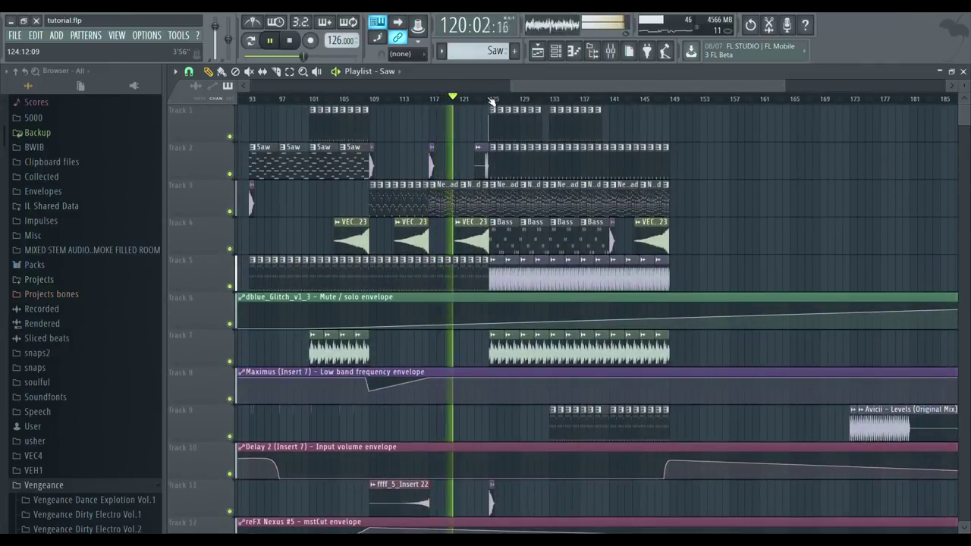
pyautogui.press('space')
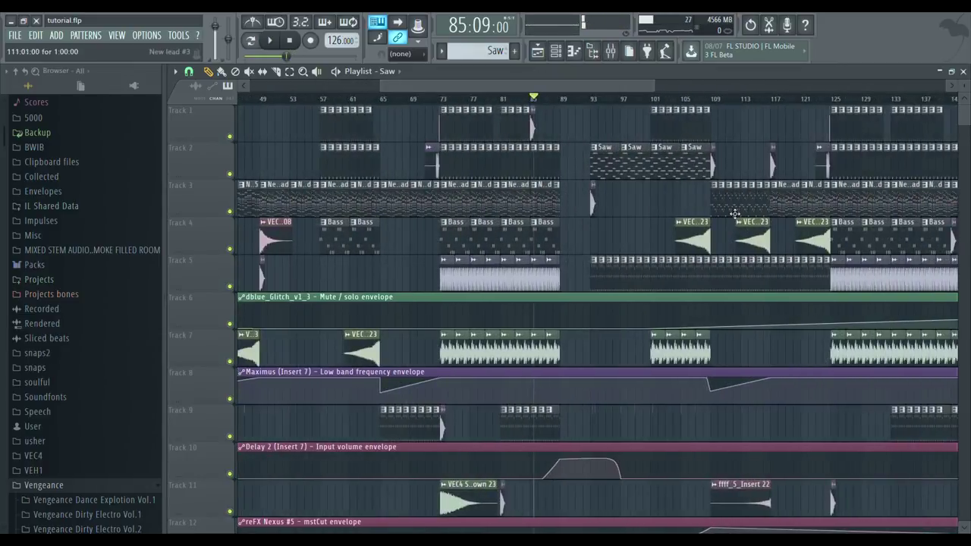
# - Audition the New lead #3 pattern from the piano roll and check the effects on Insert 7 and kyho in the mixer
pyautogui.doubleClick(735, 213)
pyautogui.press('space')
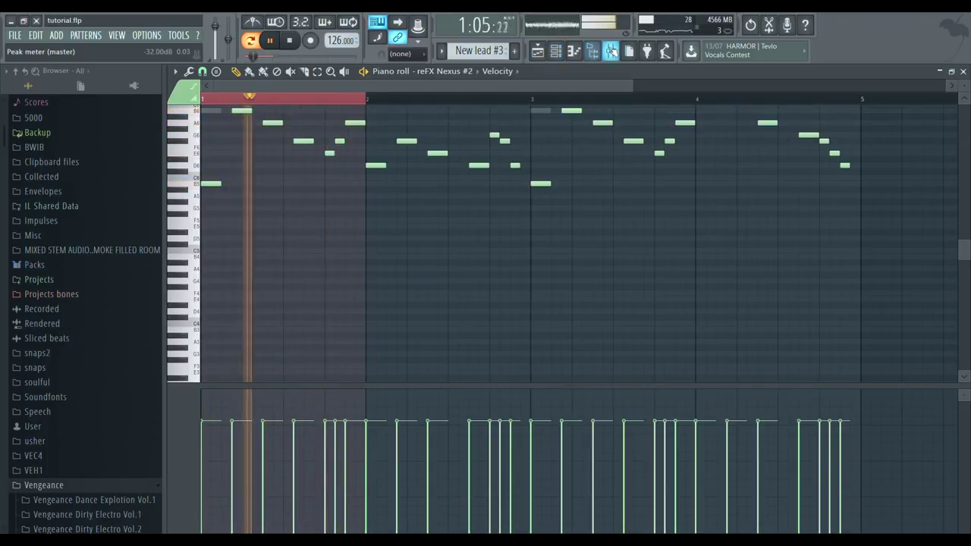
pyautogui.press('F9')
pyautogui.click(246, 250)
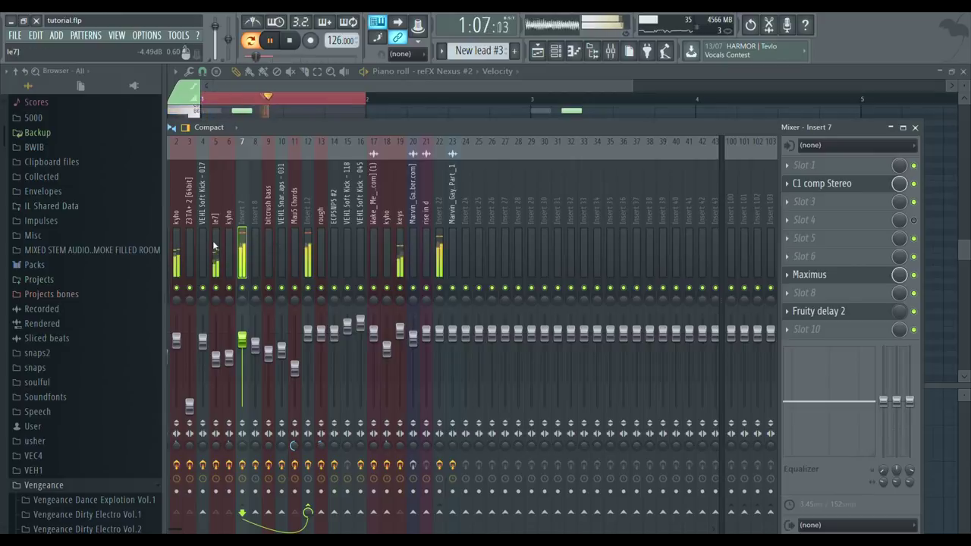
pyautogui.click(176, 243)
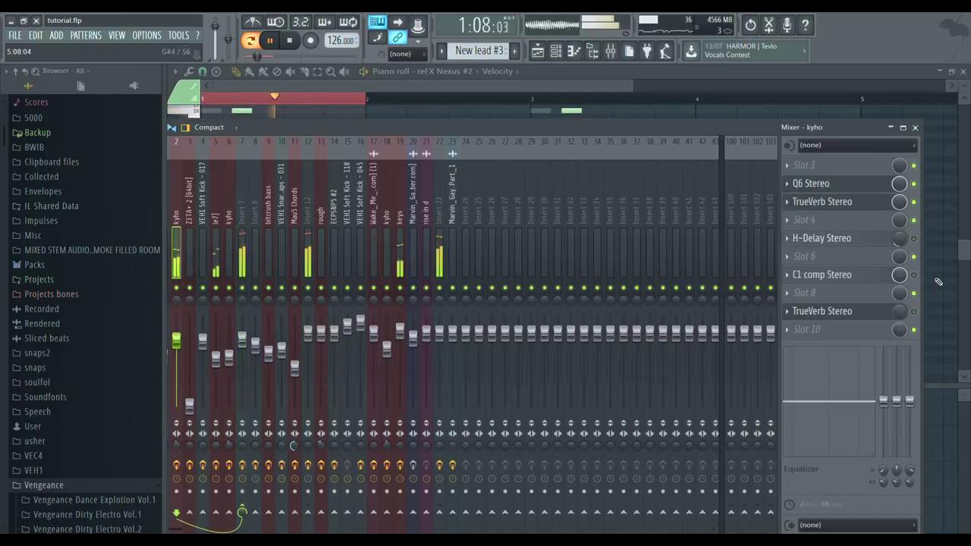